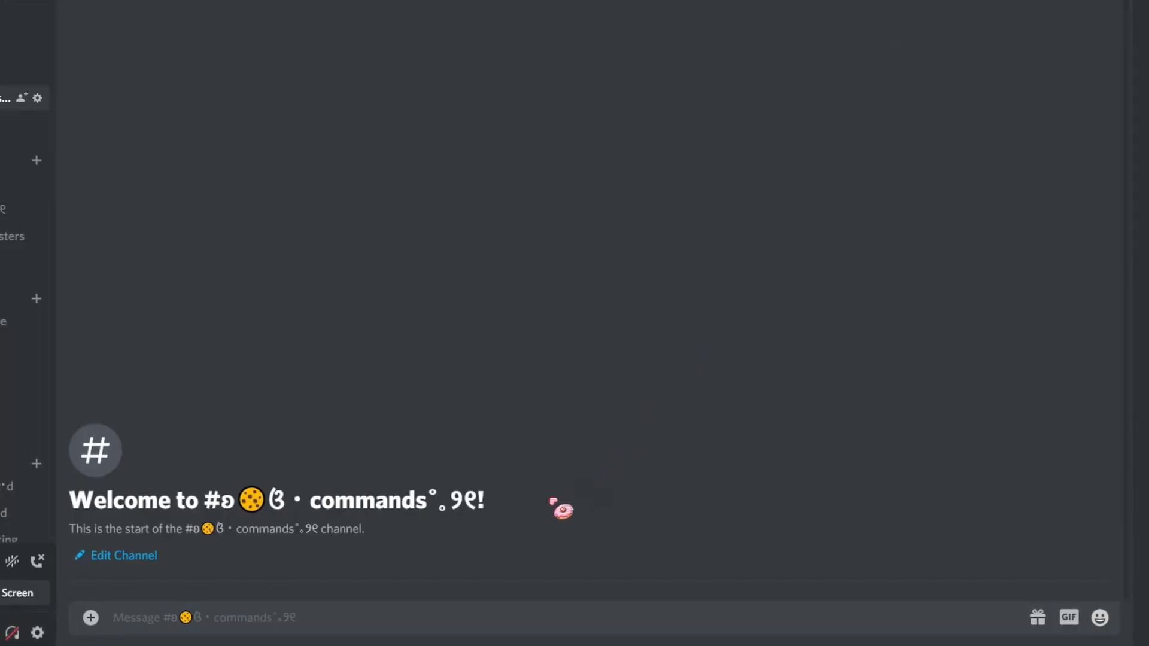
Send the .shop command in the commands channel to view the server's shop.
click(402, 604)
text(.)
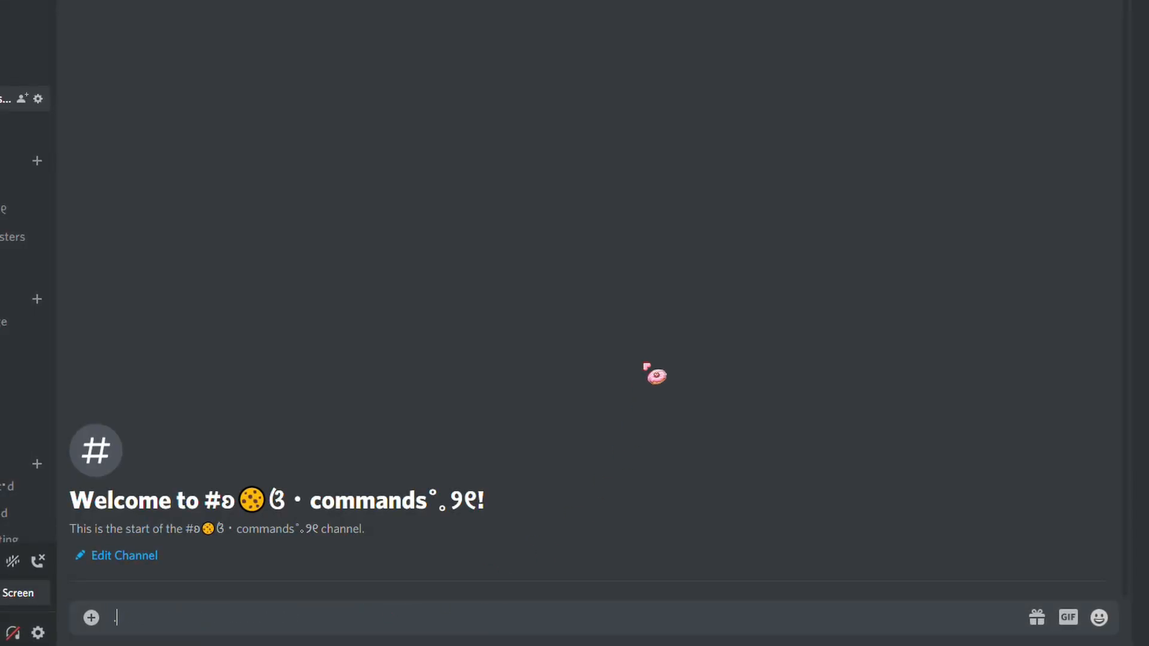
text(shop)
key(Return)
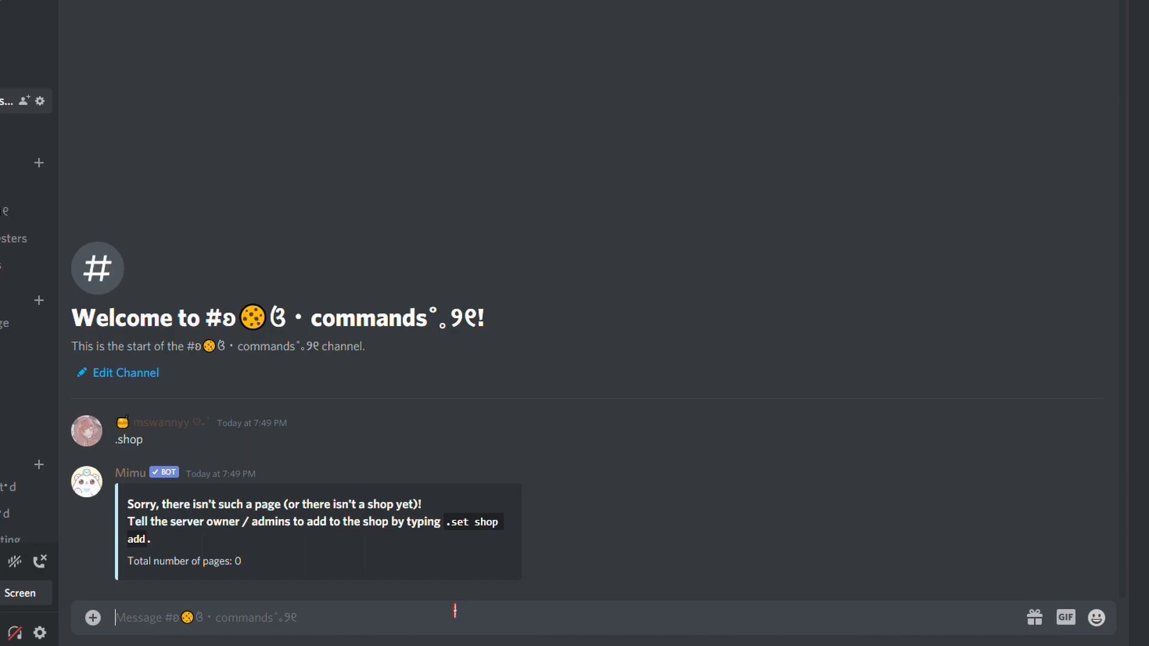
Send .set shop add to Mimu and answer add to begin creating a new shop item.
text(.set)
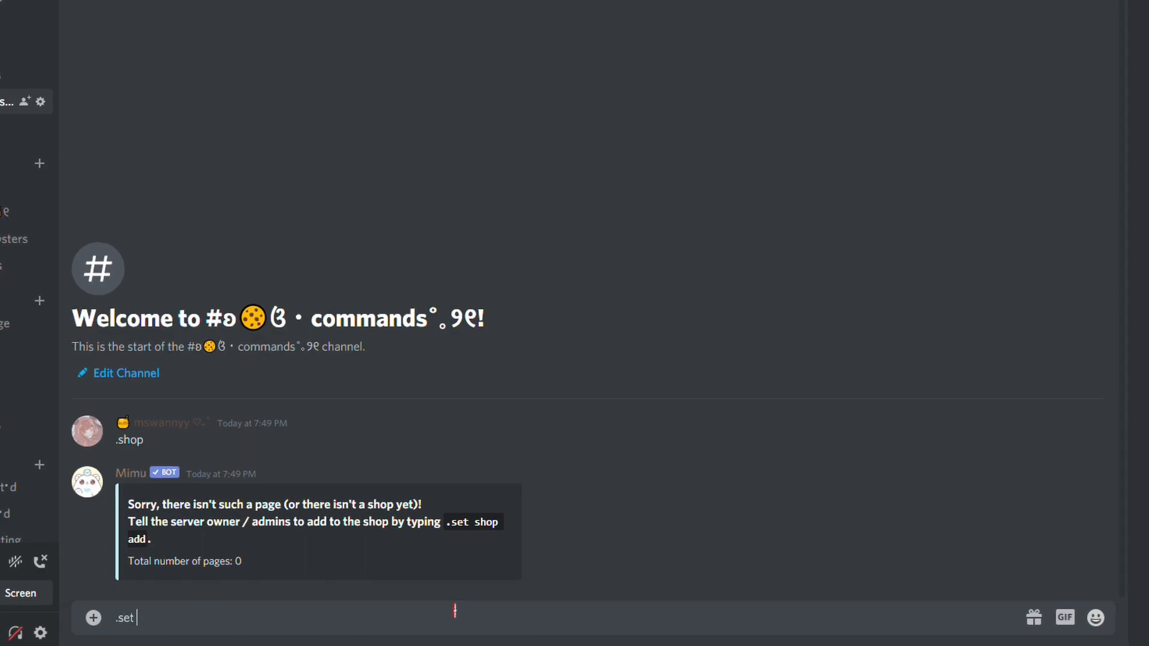
text( shop add)
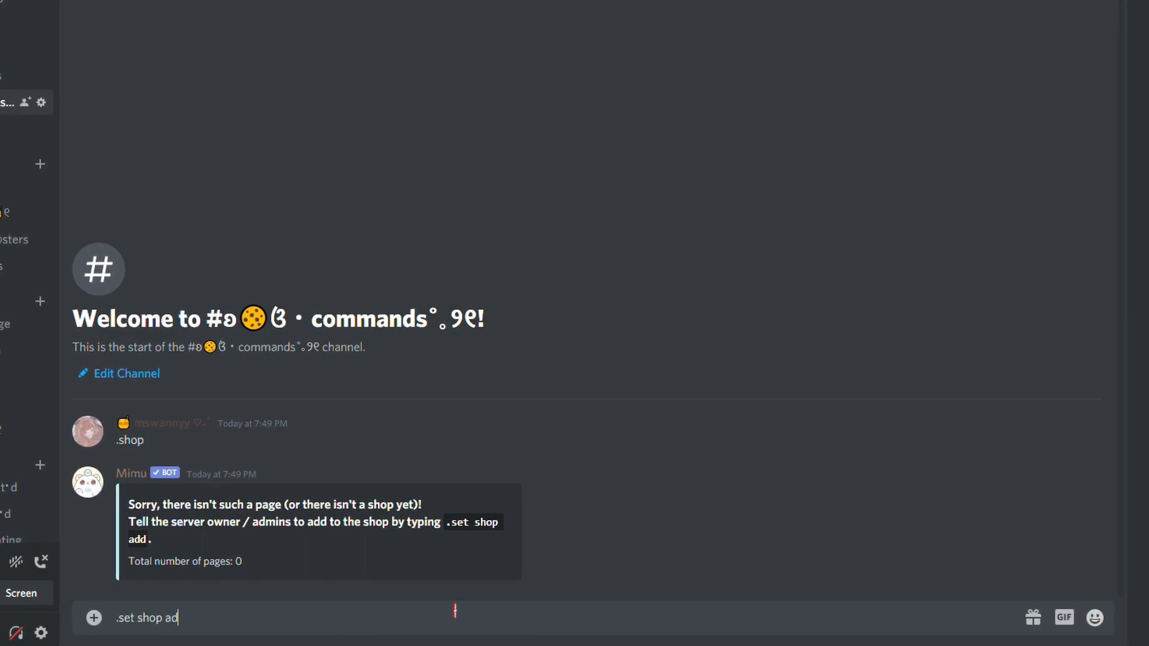
key(Return)
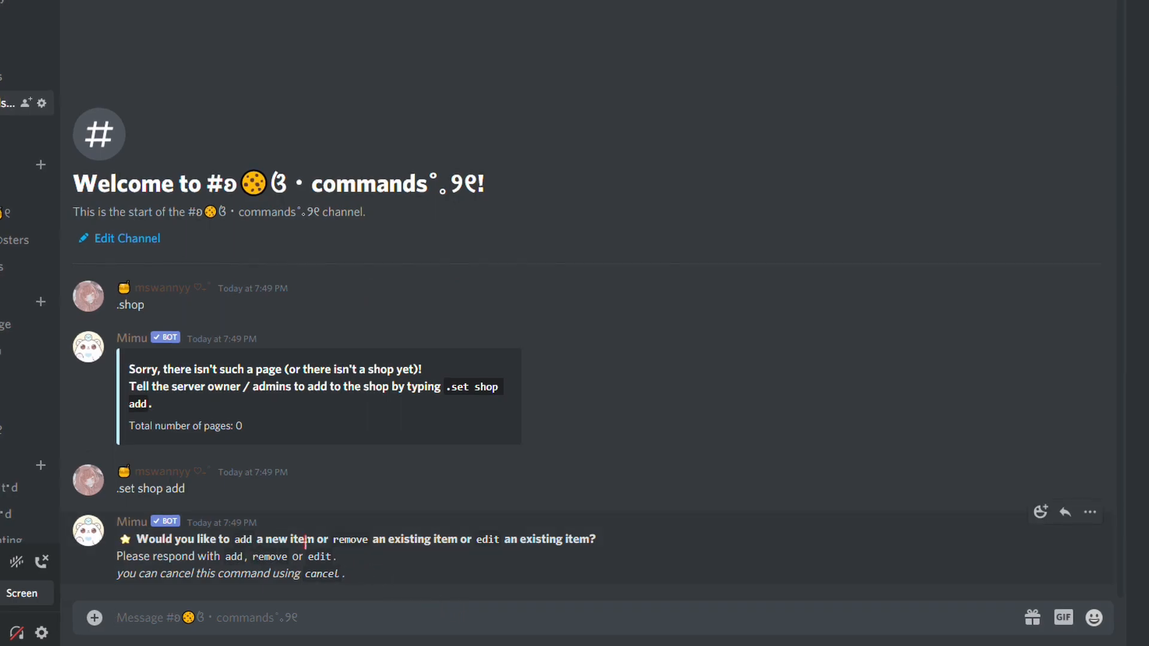
text(add)
key(Return)
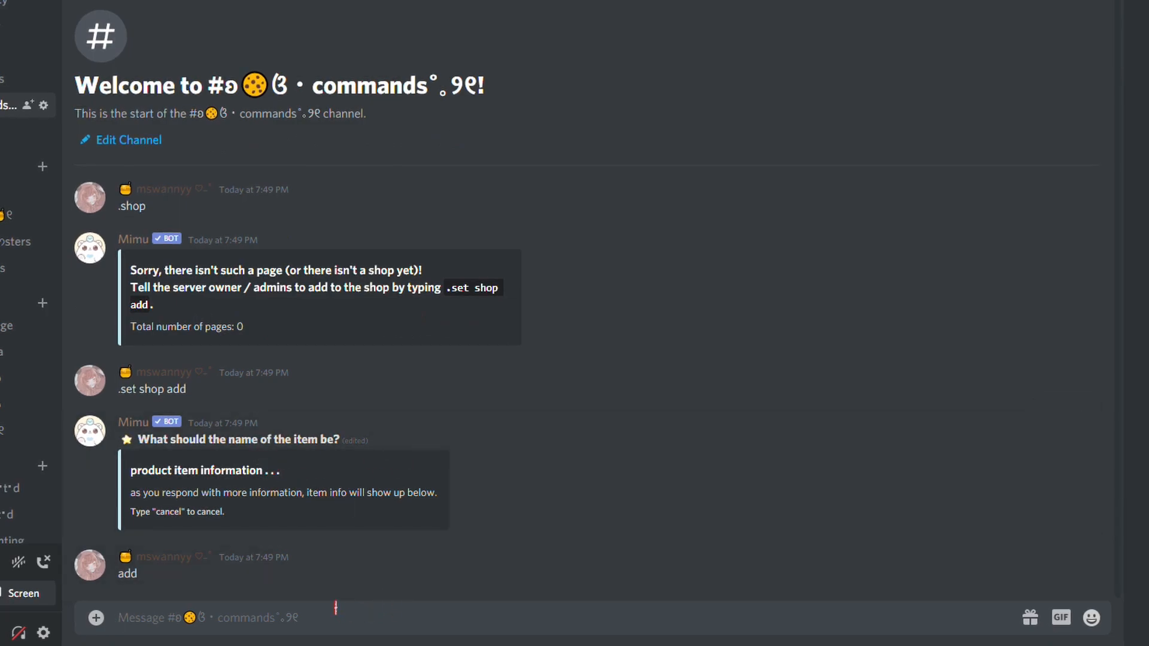
Answer the item name question with "Honeybears Membership Card".
text(Hone)
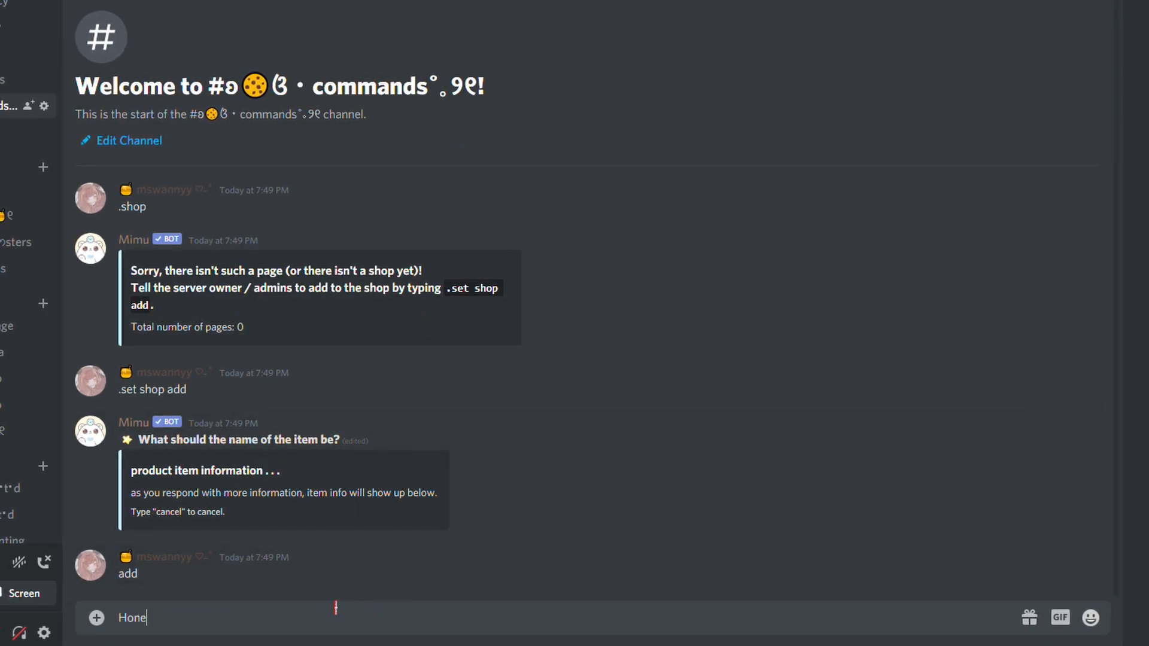
text(ybears )
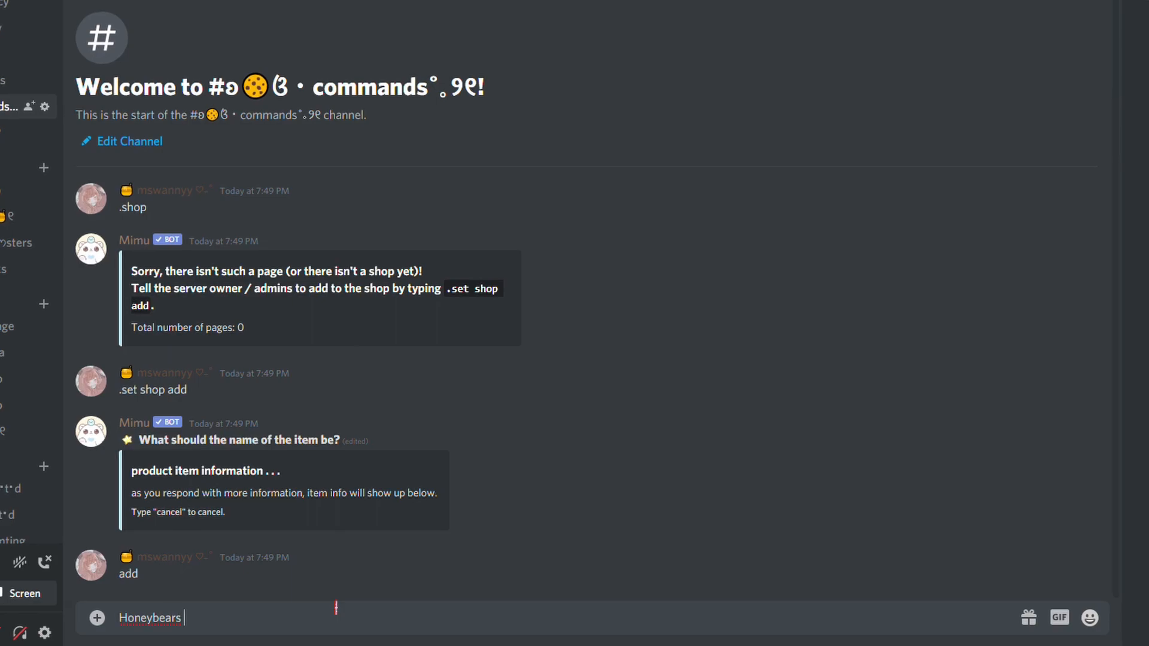
text(Members)
text(hips)
key(BackSpace)
key(BackSpace)
key(BackSpace)
text(ip Card)
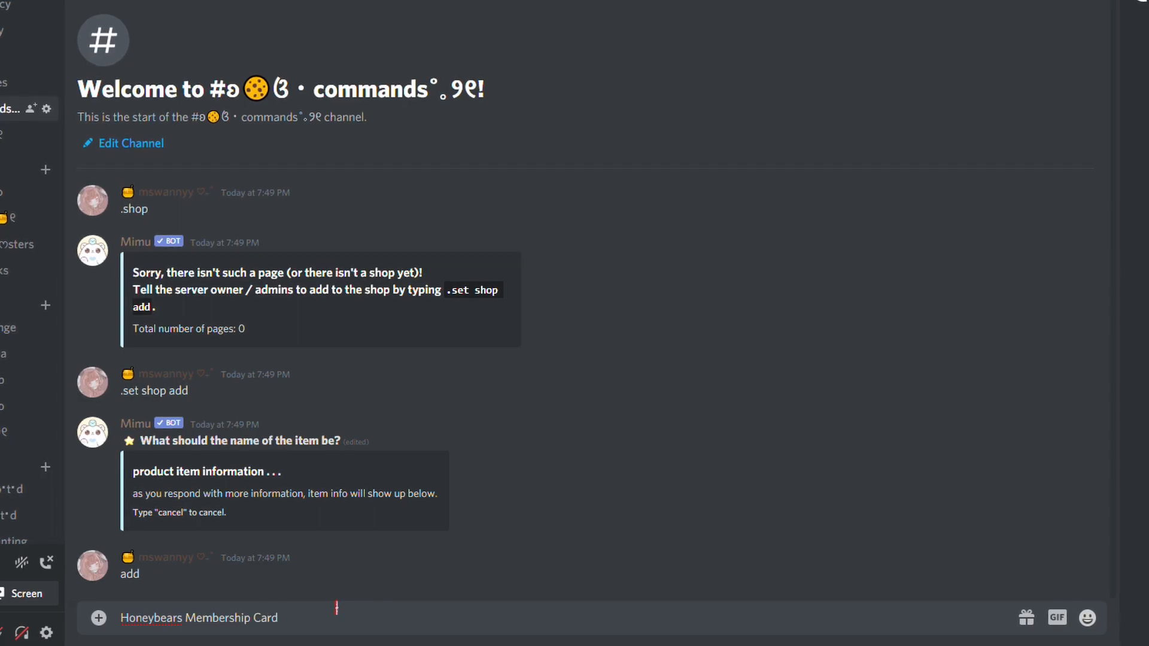
key(Return)
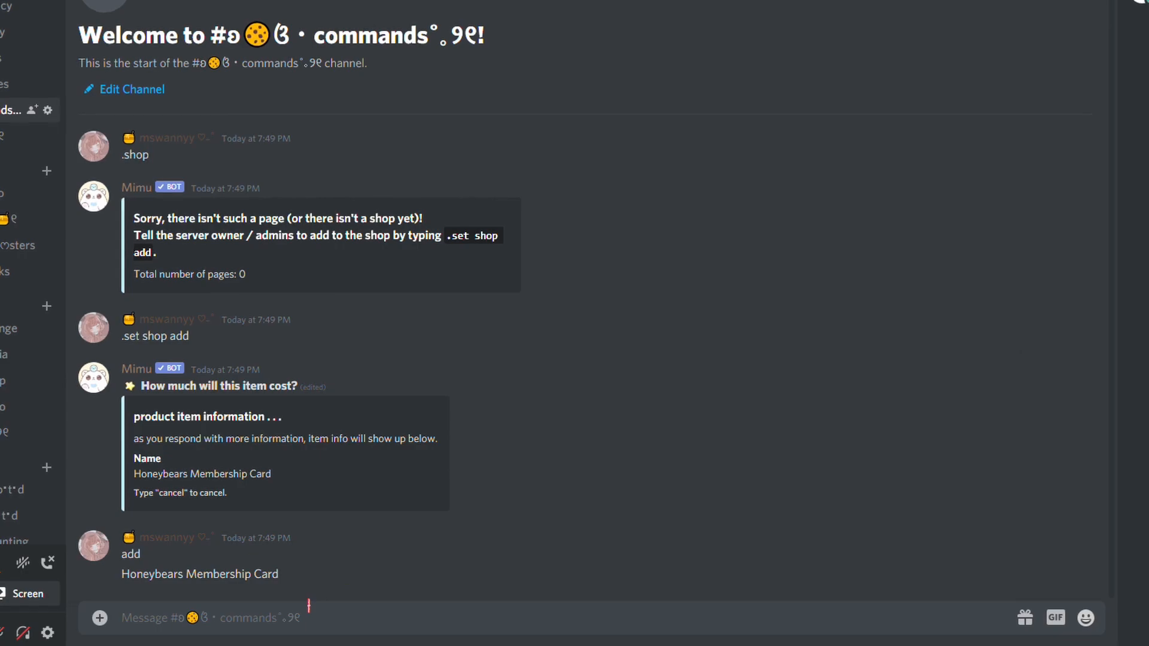
Set the membership card's price to 15000.
text(150)
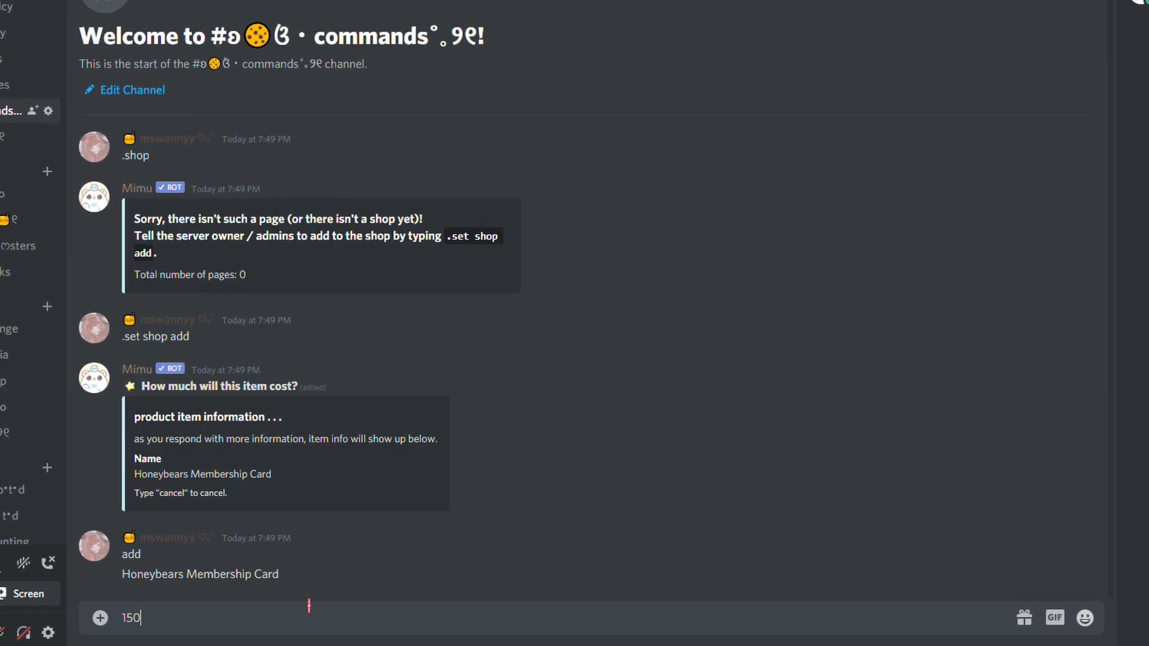
text(00)
key(Return)
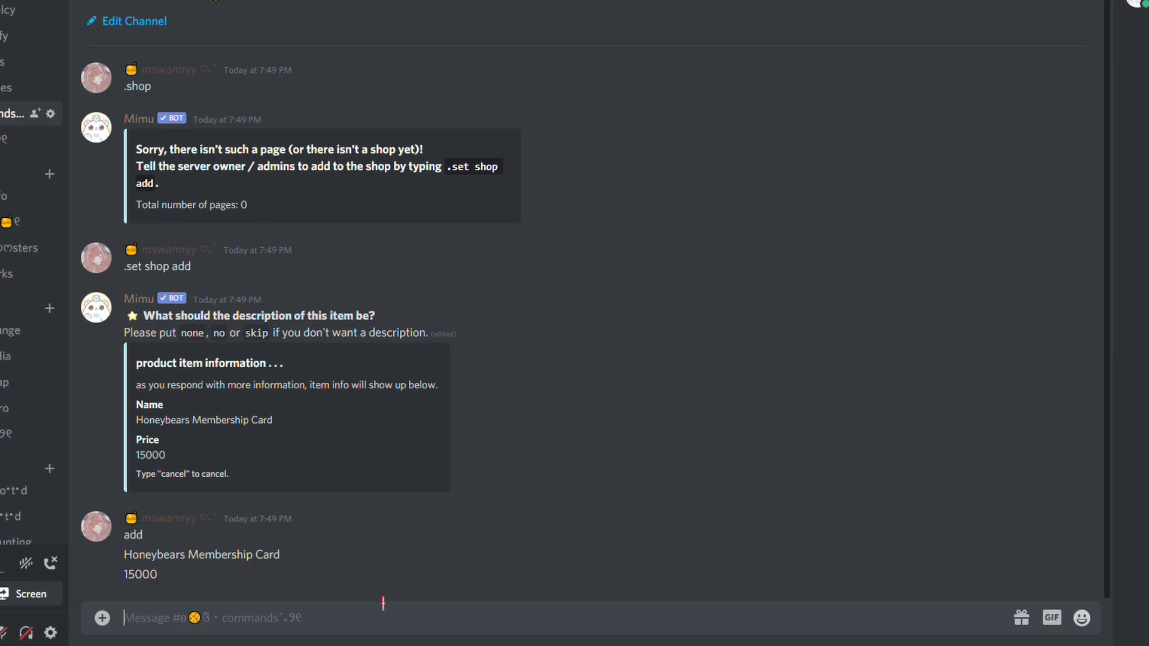
Give the item the description "This membership card, shows you support honey".
text(This member shop)
key(BackSpace)
key(BackSpace)
key(BackSpace)
key(BackSpace)
key(BackSpace)
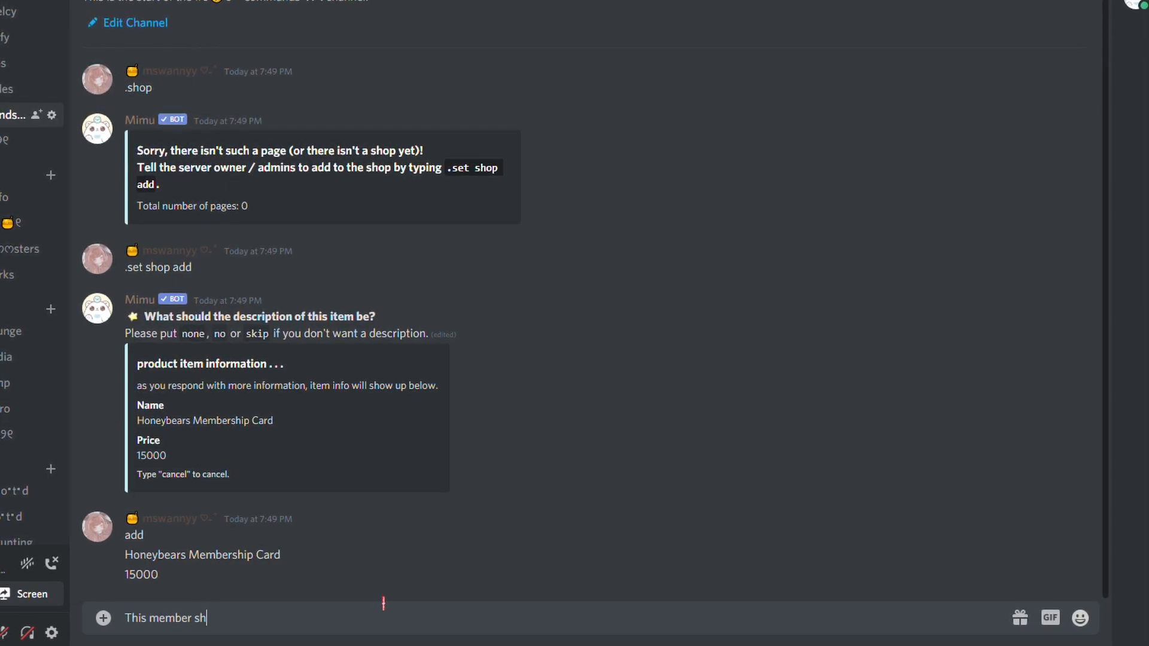
text(sh)
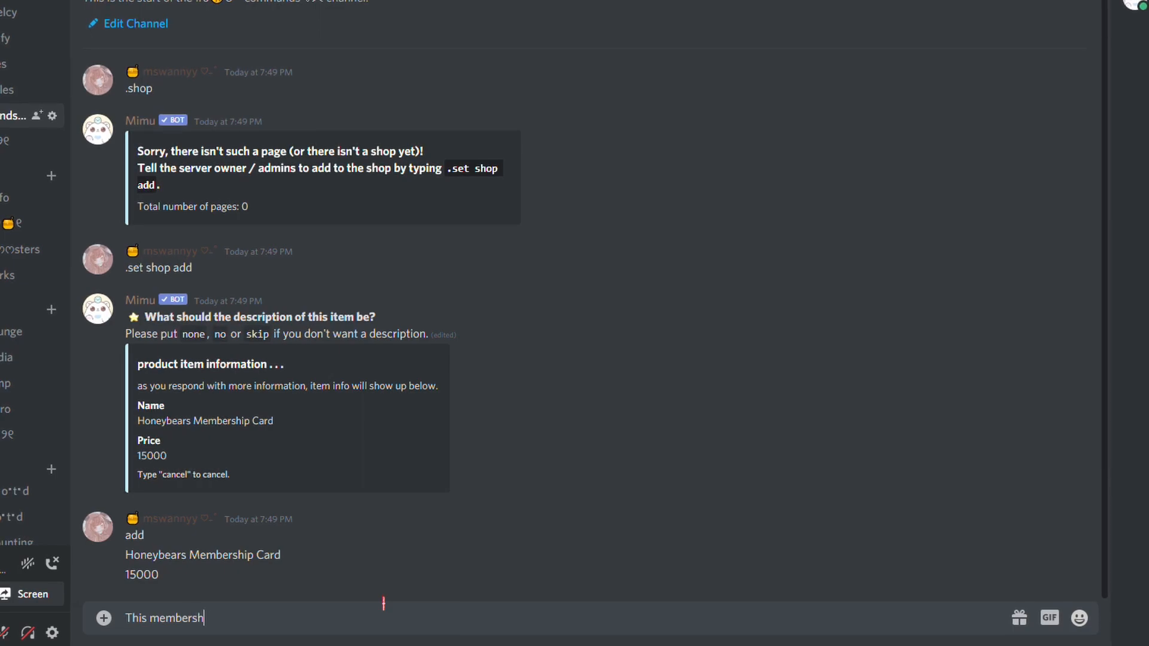
text(ip card, shows you support)
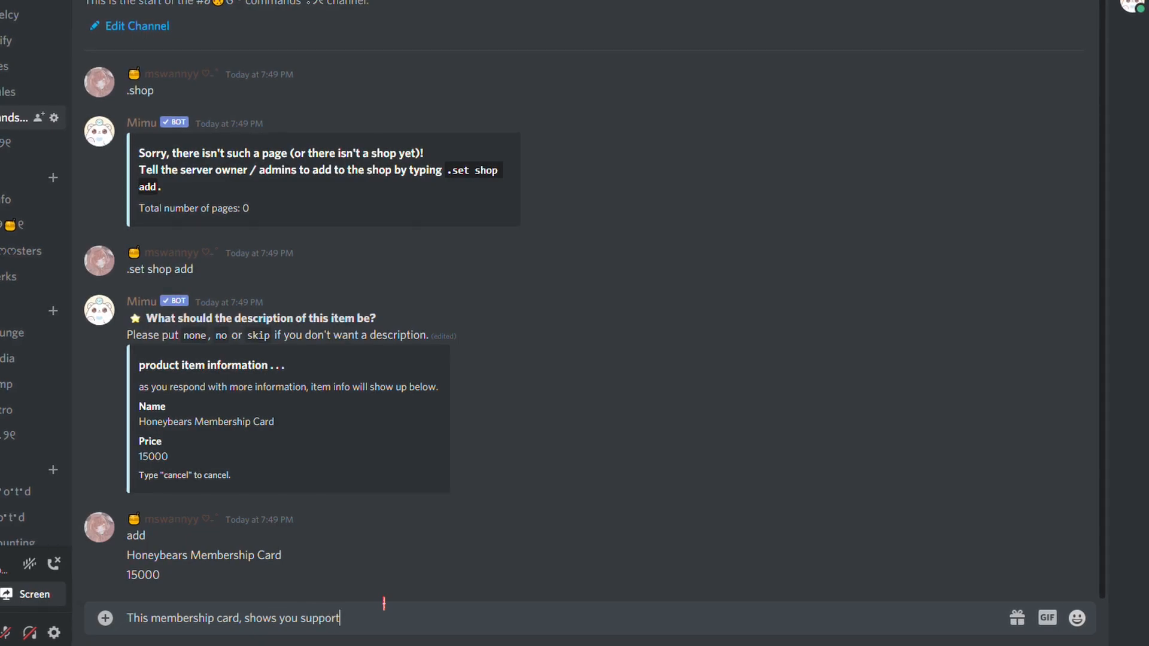
text( honey)
key(Return)
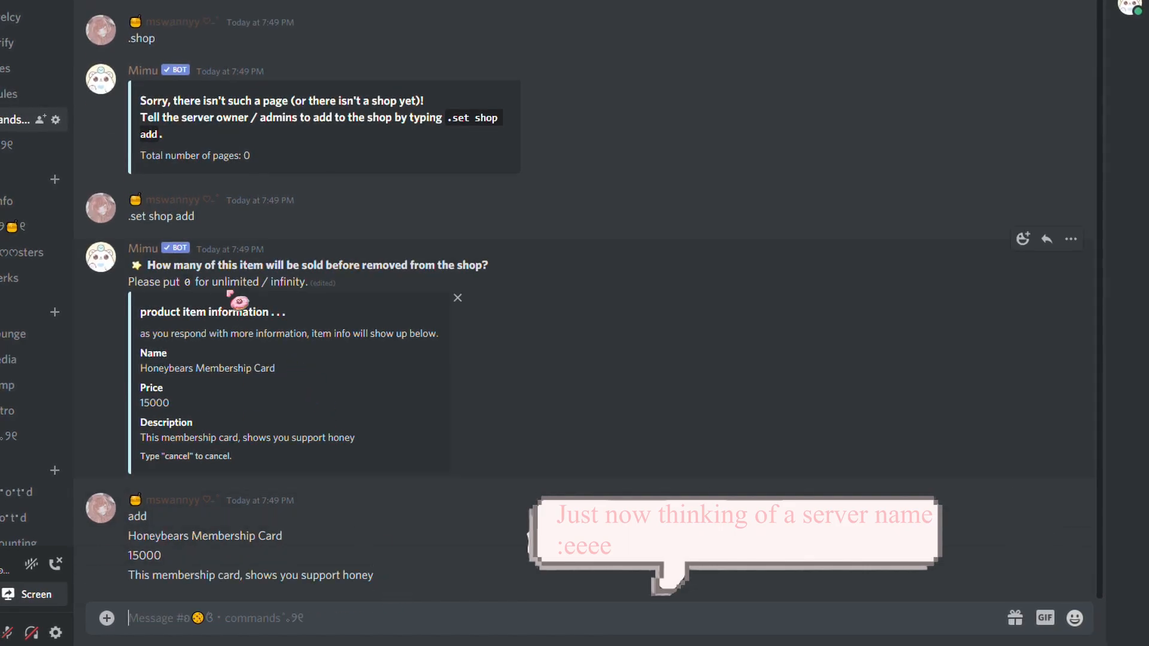
Set the item's stock to unlimited by answering Mimu's quantity question with 0.
double_click(188, 282)
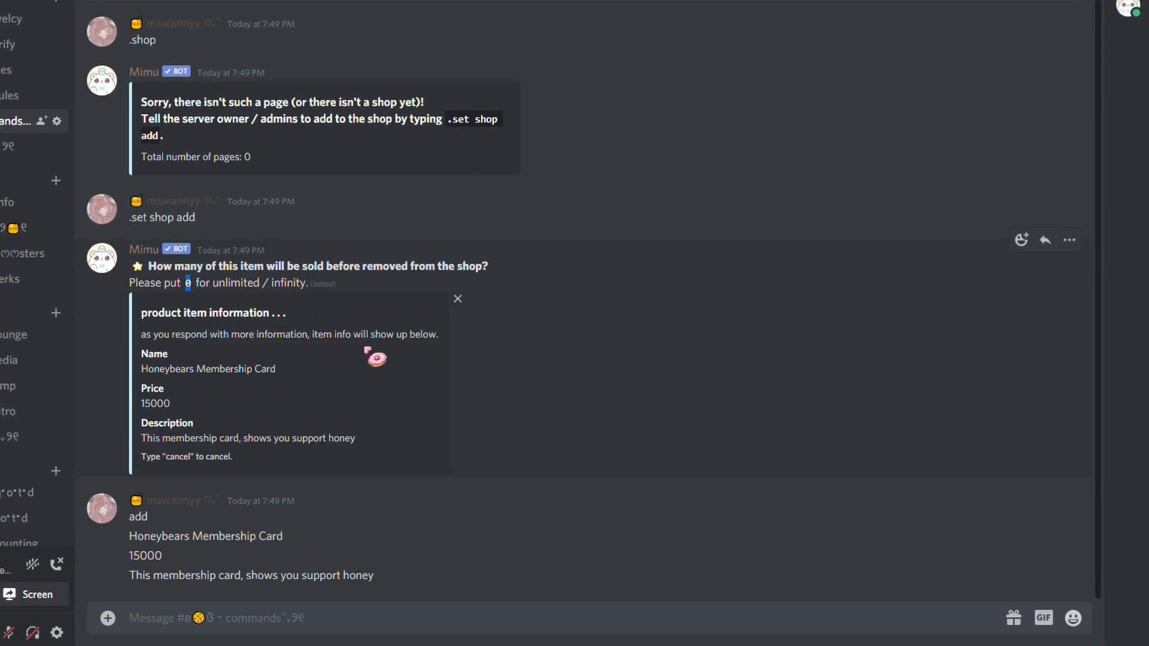
click(433, 604)
text(0)
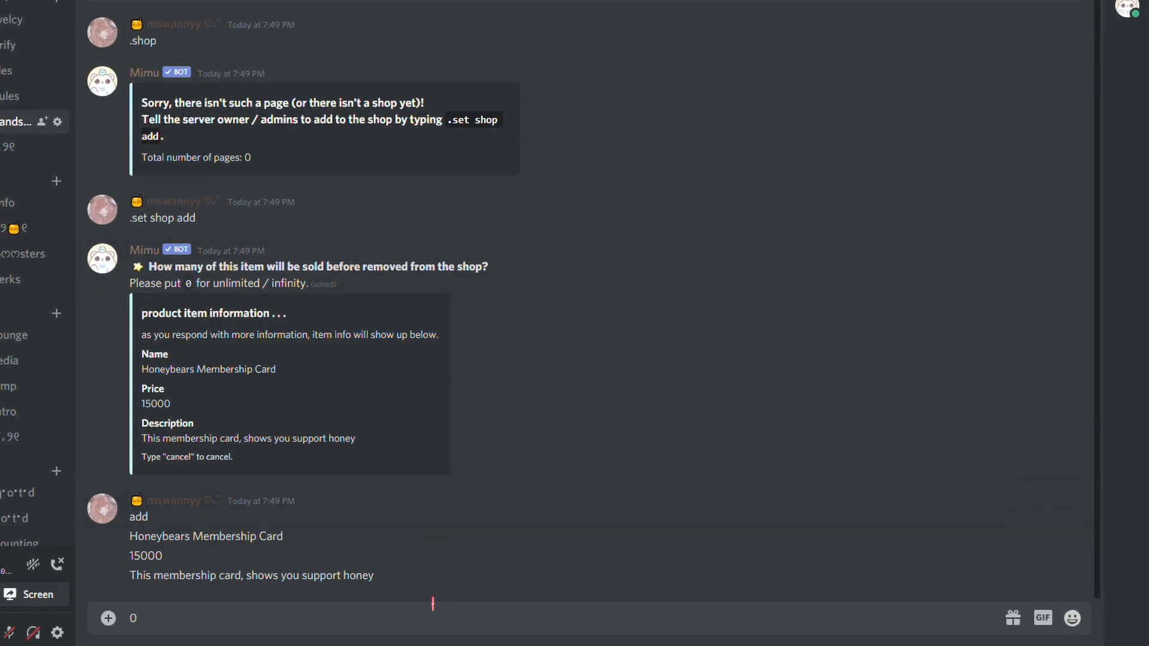
key(Return)
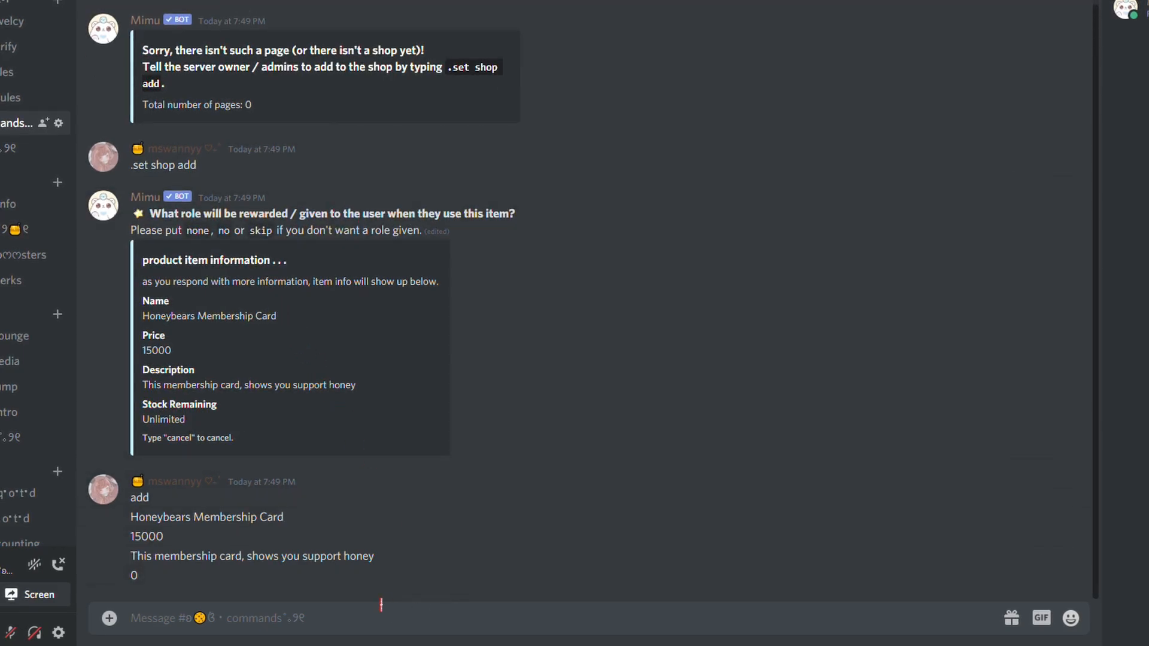
text(@)
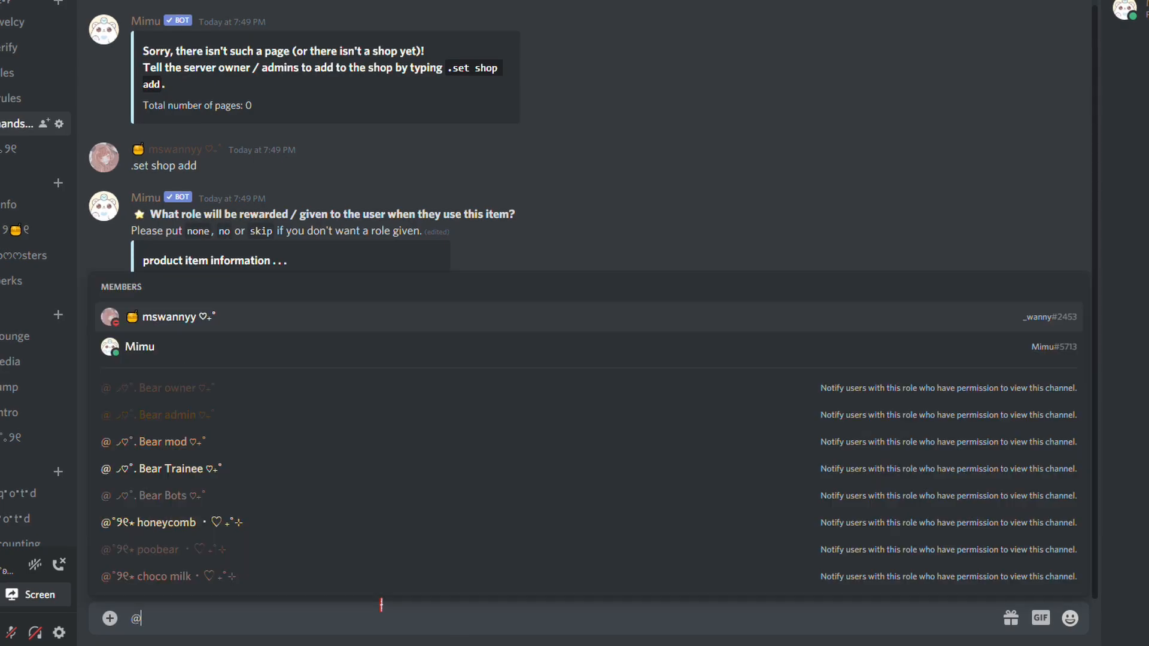
text(memb)
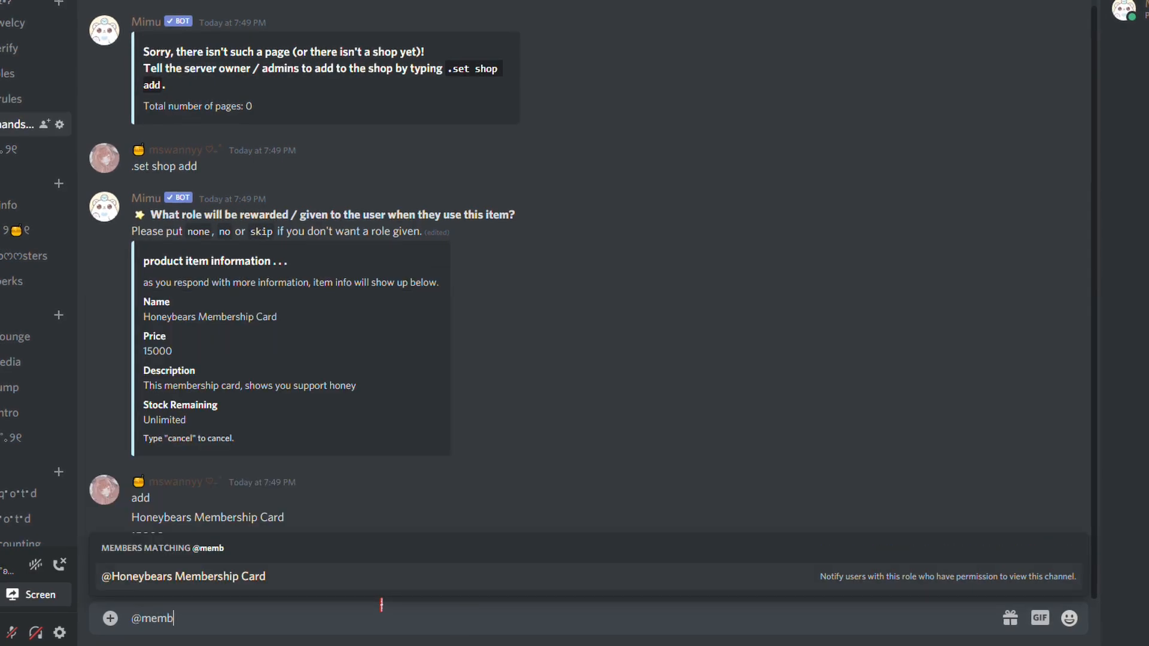
click(259, 586)
key(Return)
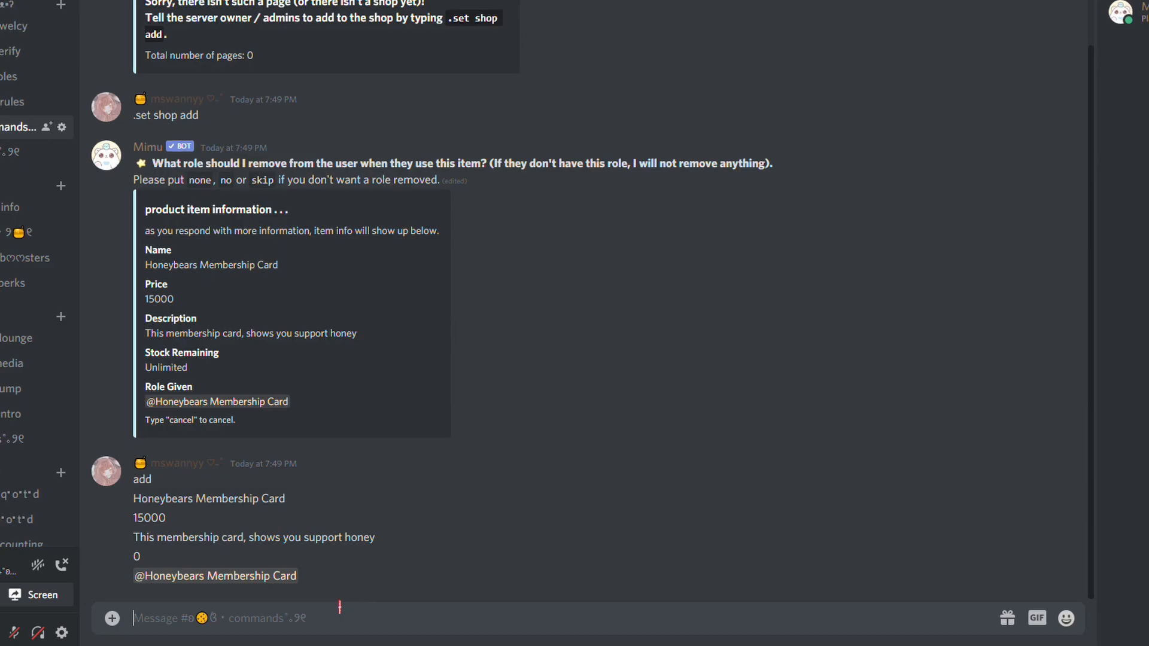
text(none)
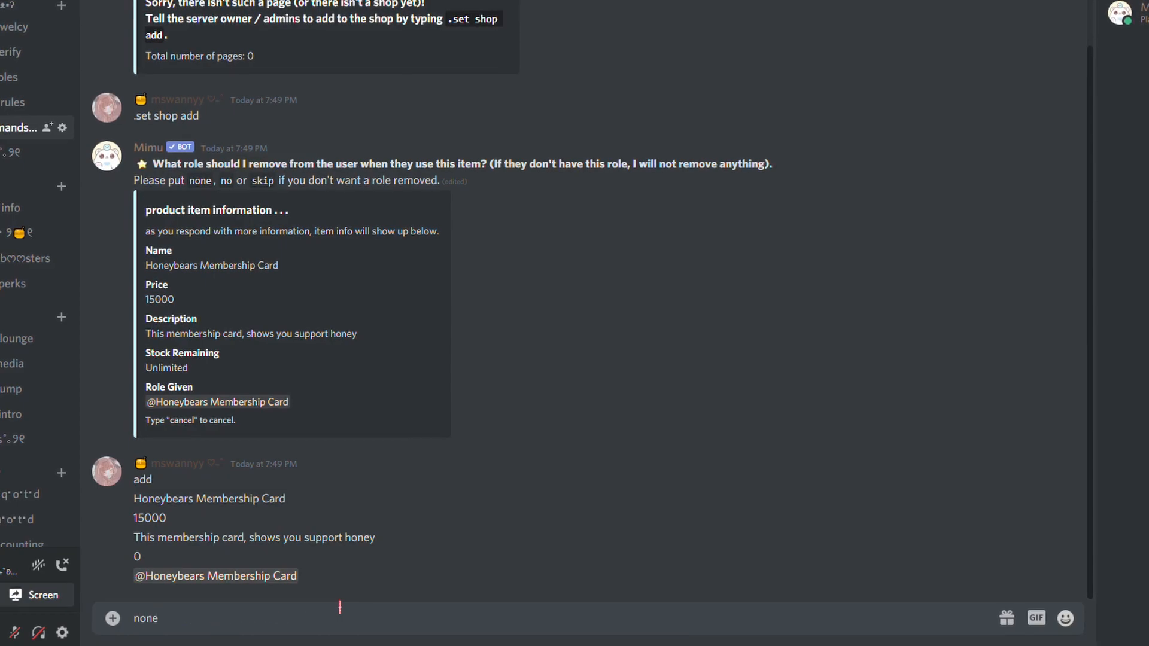
key(Return)
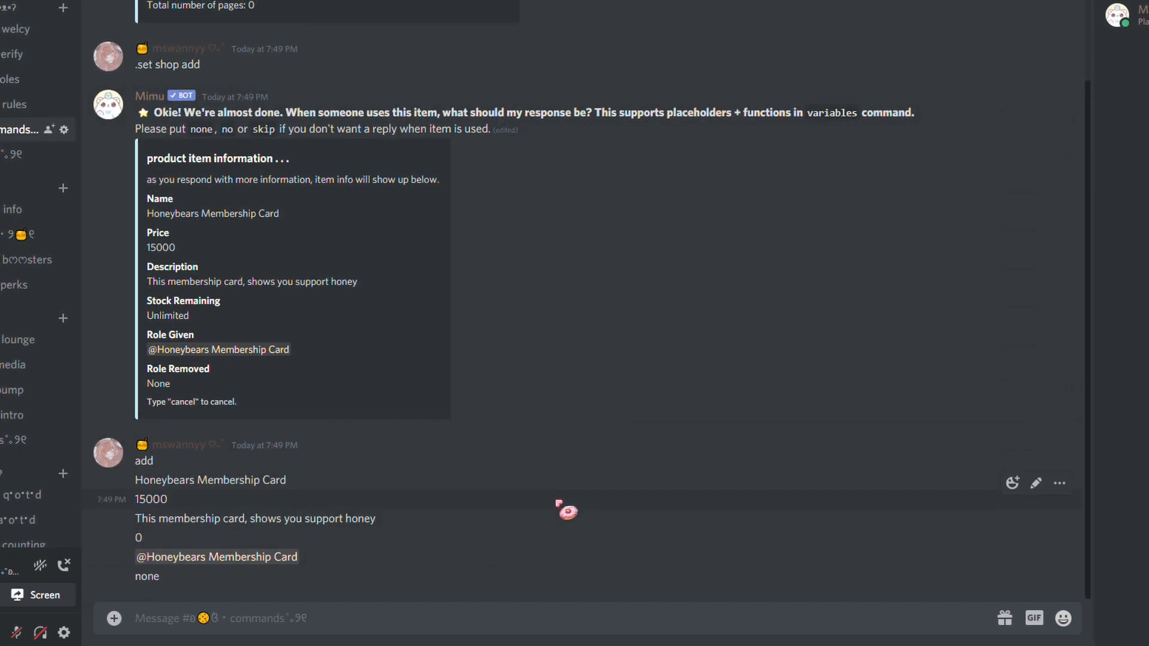
text(Thank y)
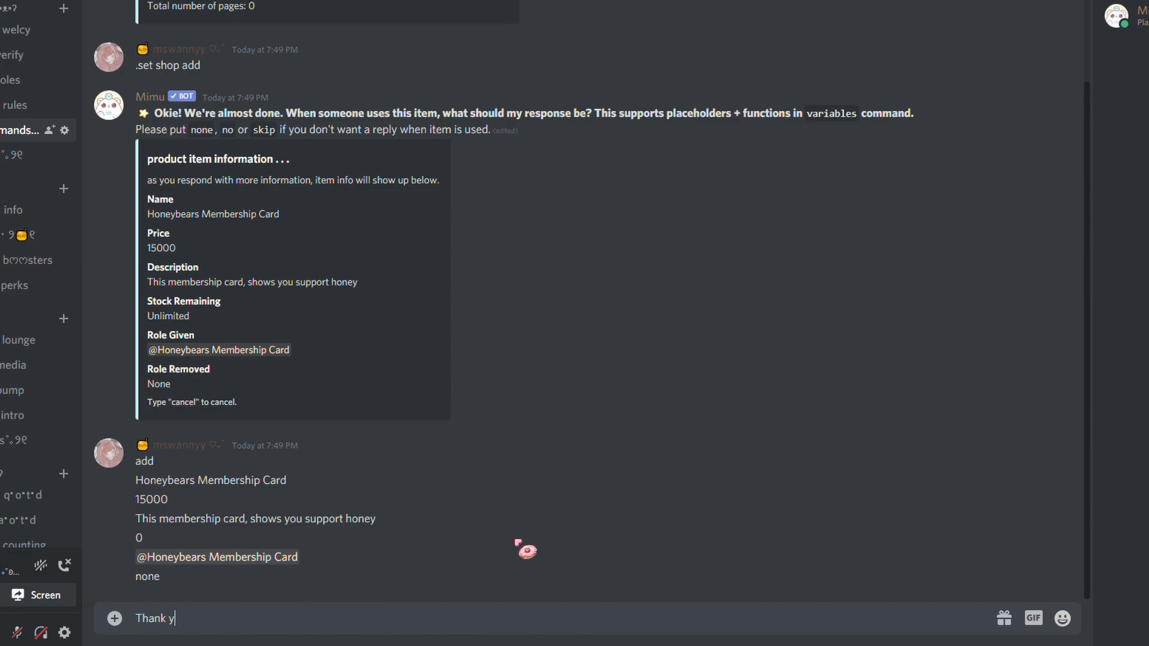
key(BackSpace)
key(BackSpace)
key(BackSpace)
key(BackSpace)
key(BackSpace)
key(BackSpace)
text(:sr)
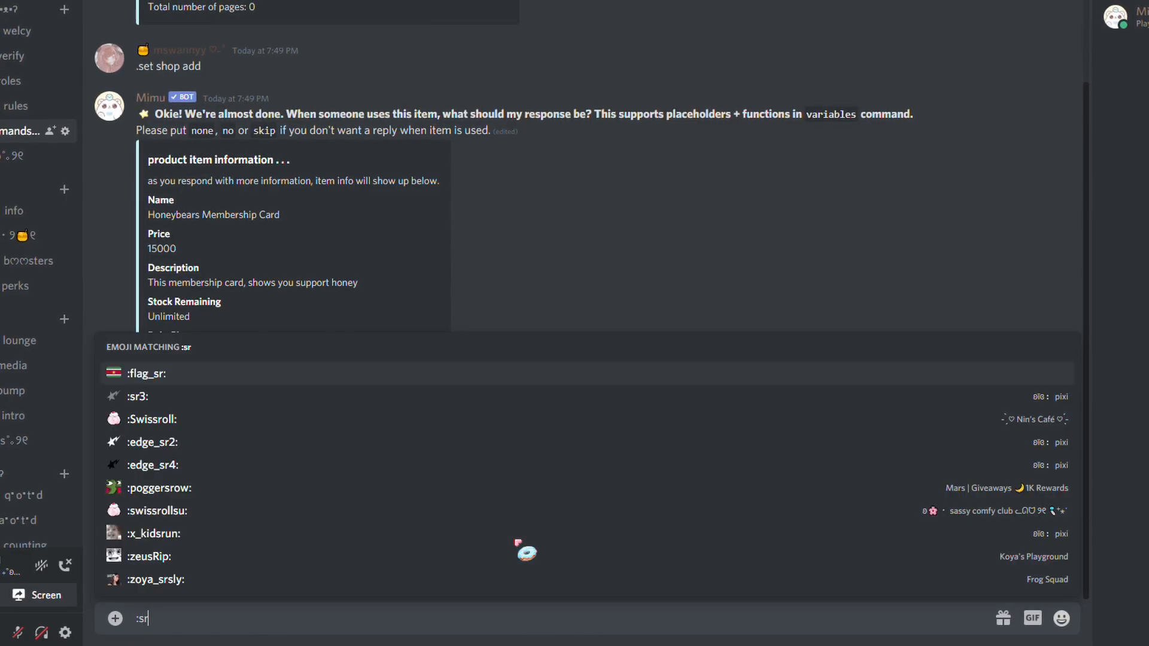
key(BackSpace)
text(ta)
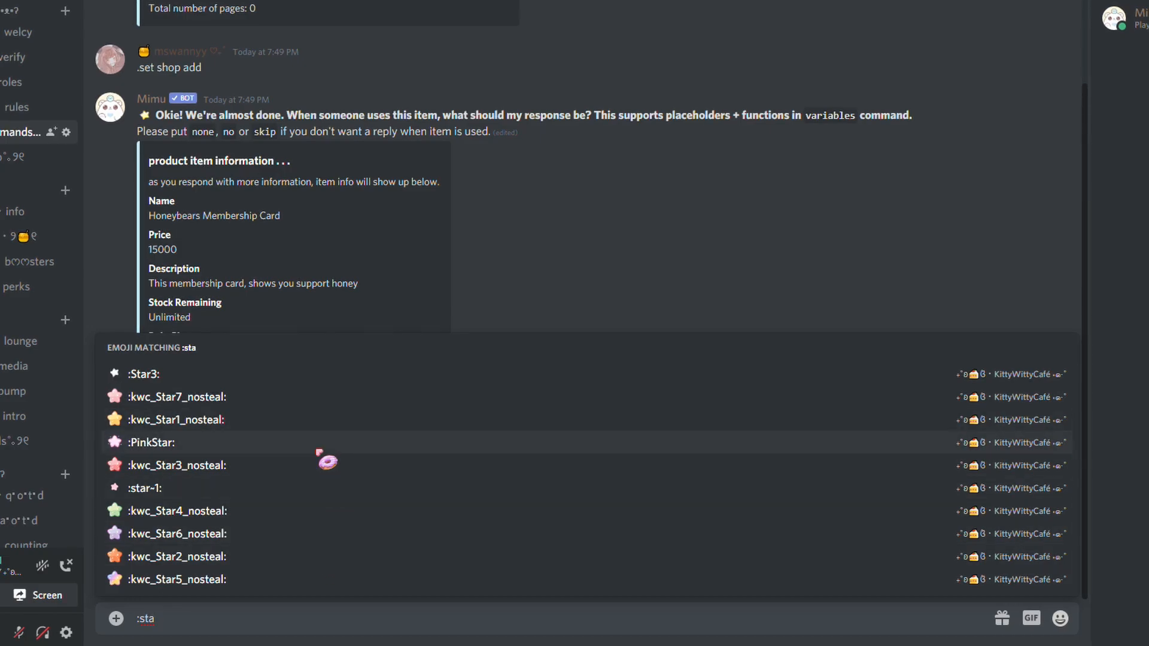
key(BackSpace)
key(BackSpace)
key(BackSpace)
key(BackSpace)
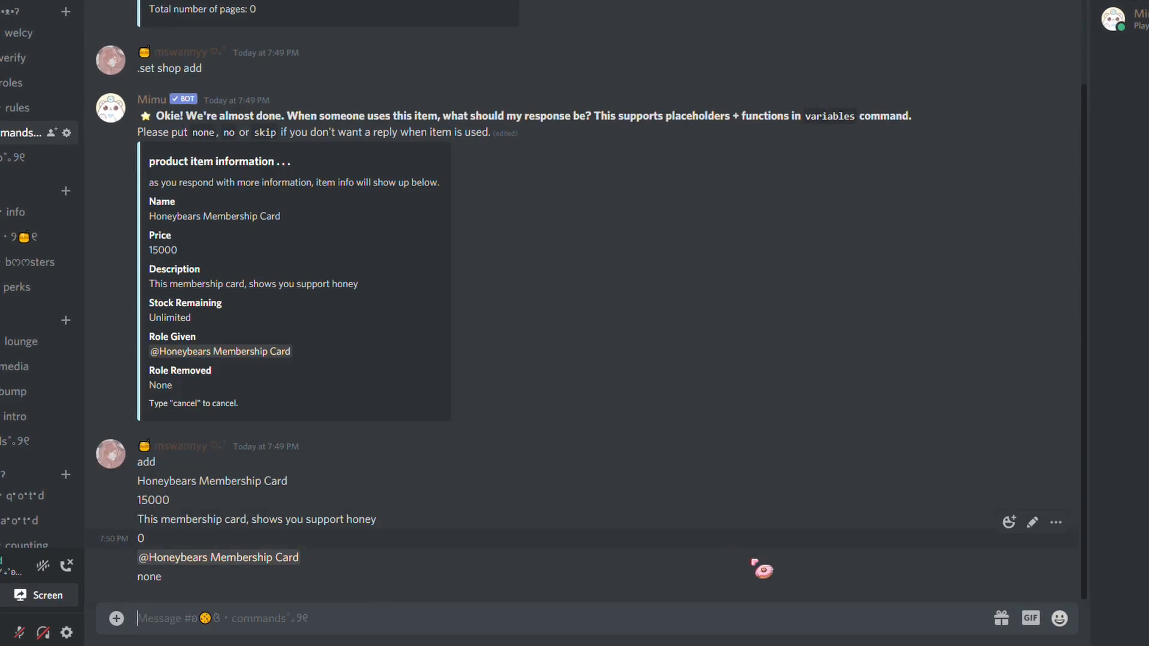
Begin the item's response message with a brown-haired anime character emoji from the Yume • 夢 server.
click(1058, 618)
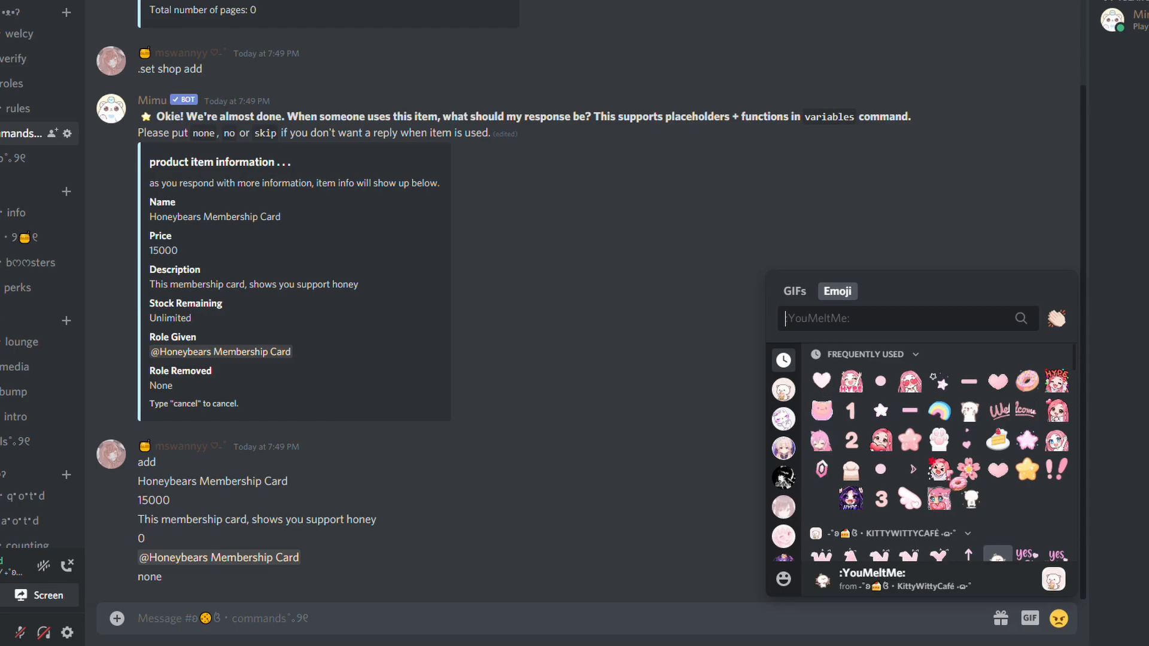
scroll(938, 461, down, 6)
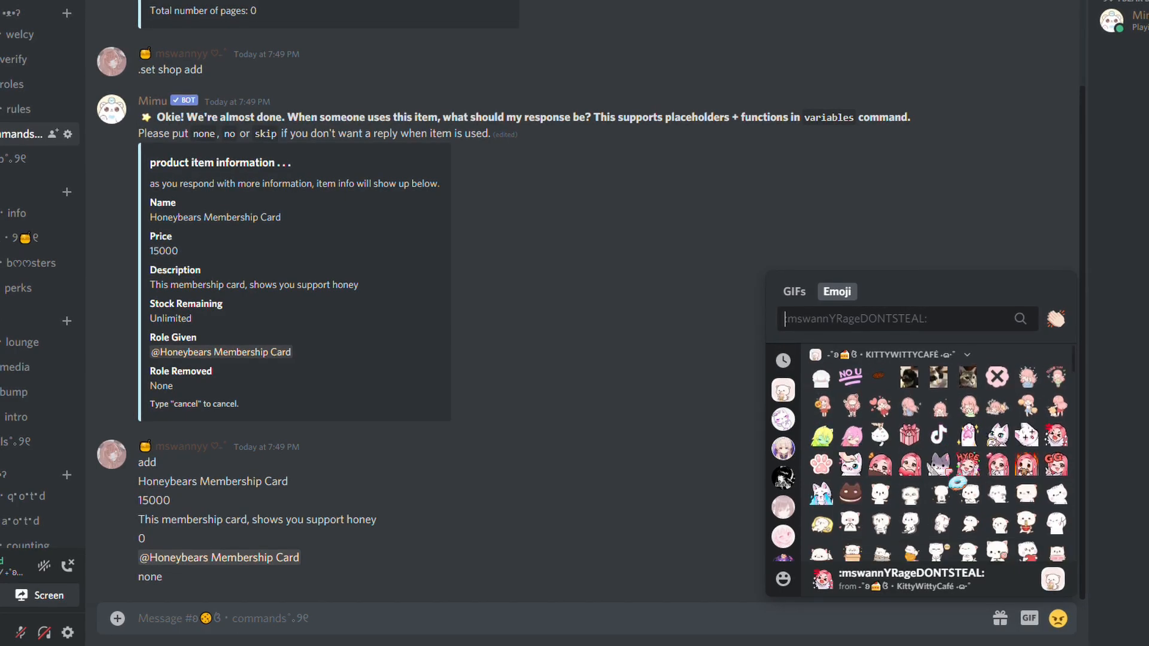
scroll(956, 483, down, 10)
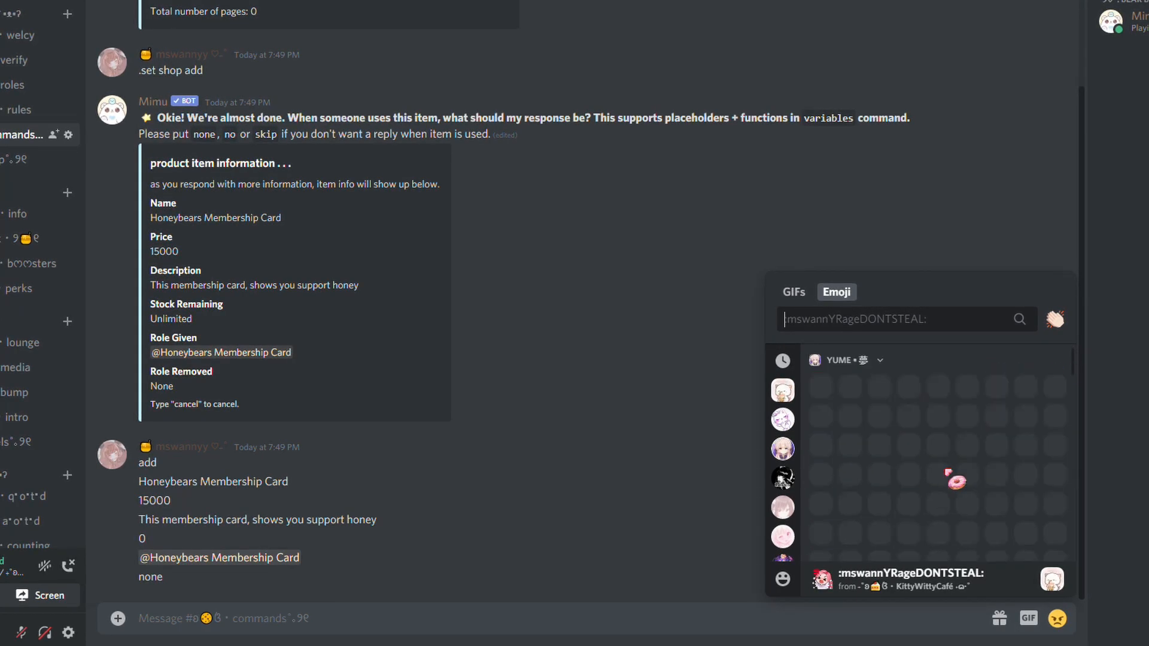
scroll(908, 449, down, 5)
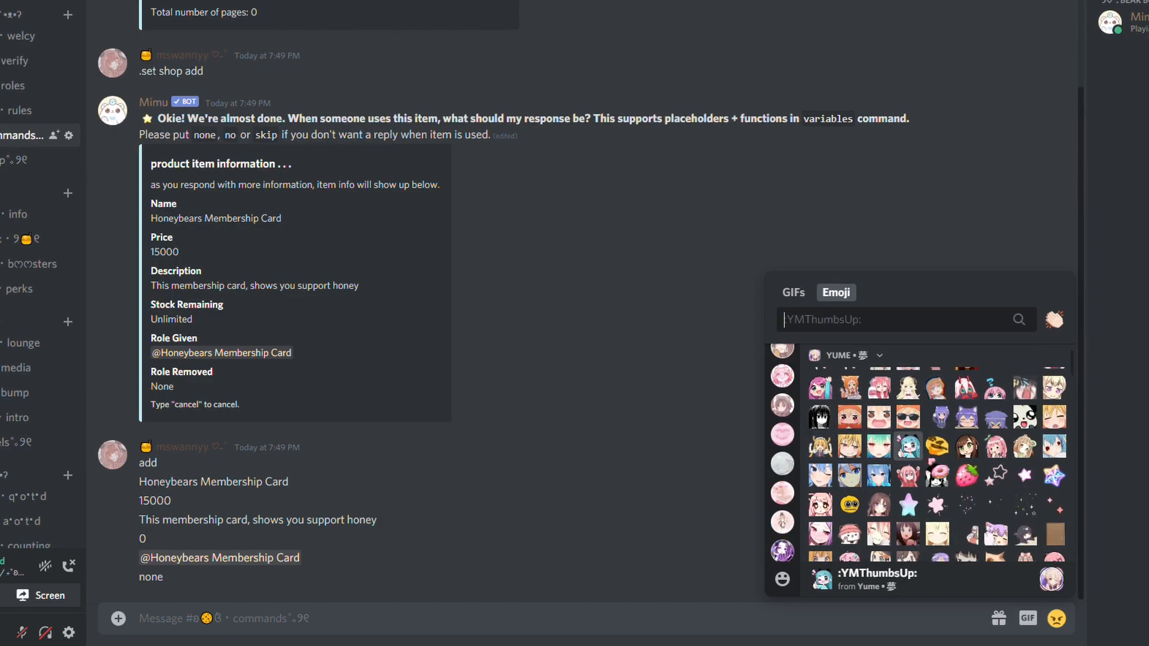
scroll(1053, 495, up, 3)
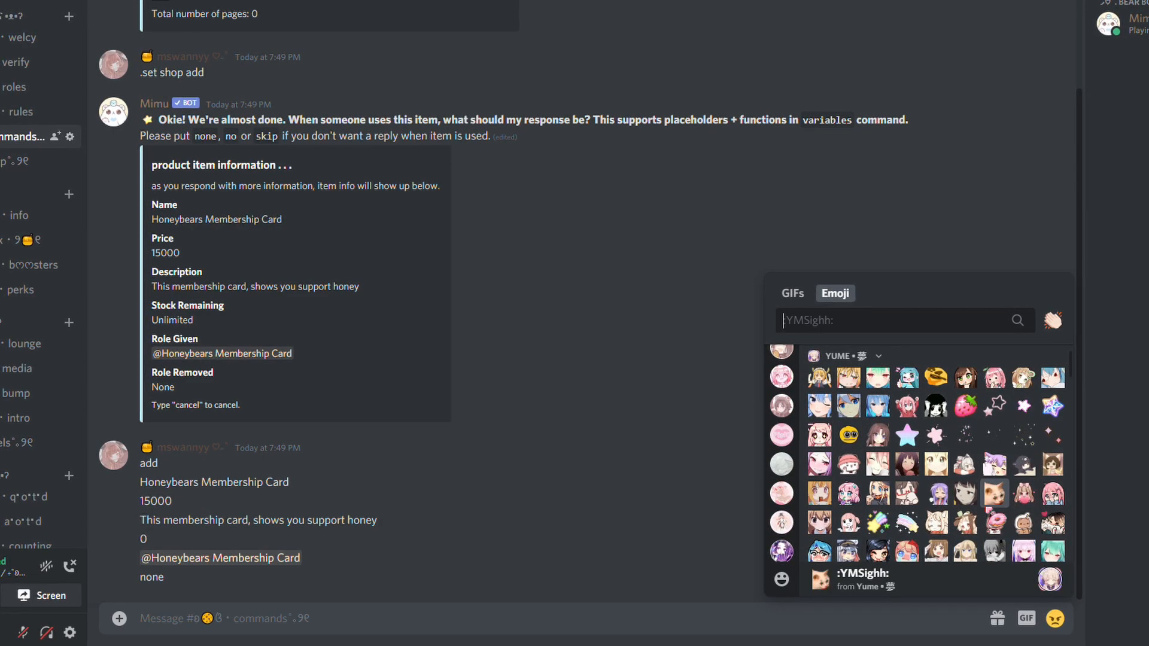
scroll(994, 547, up, 2)
scroll(981, 526, up, 3)
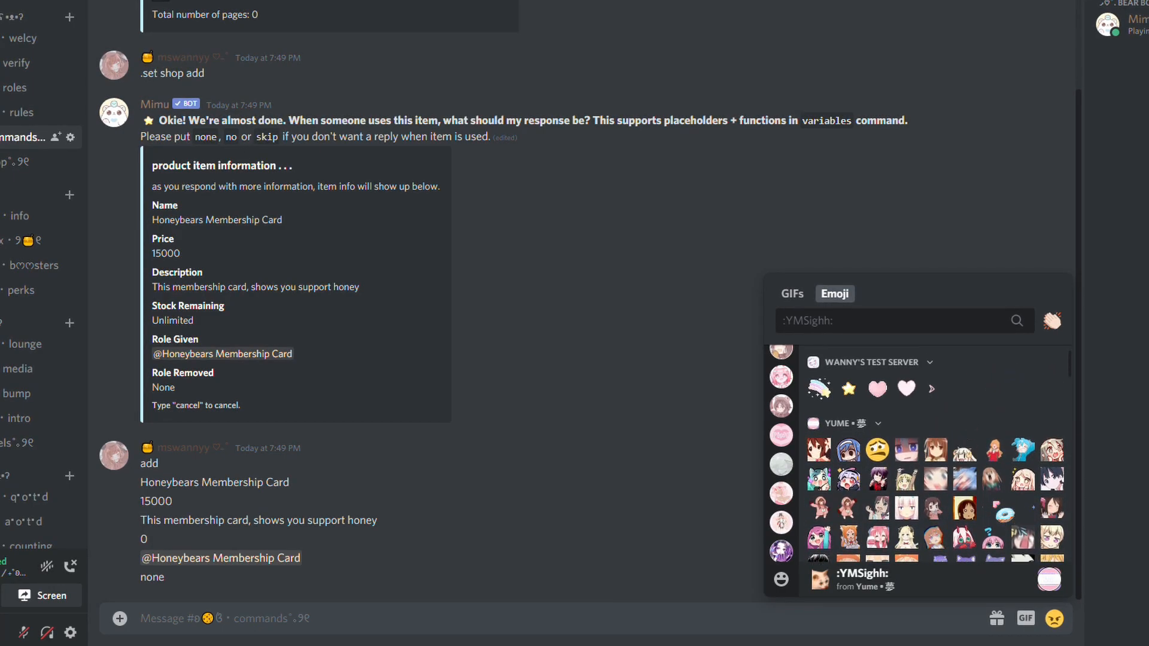
click(964, 508)
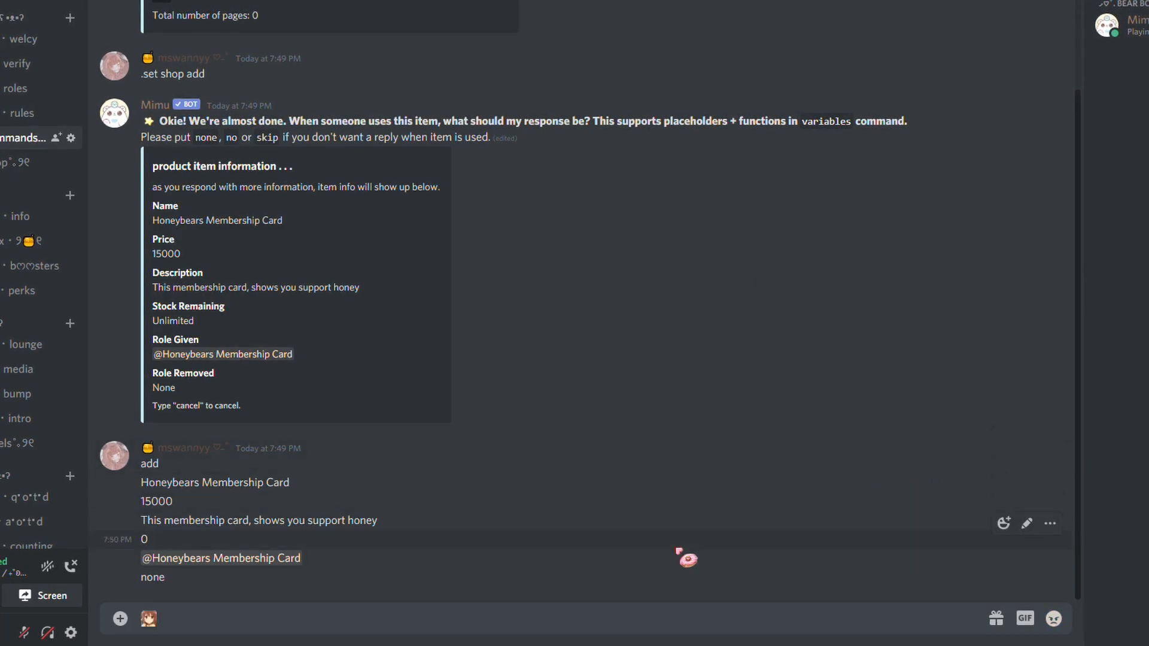
Complete the response message with "Thank you for using this card, welcome!!" after the emoji and send it.
text(Thank you for using t)
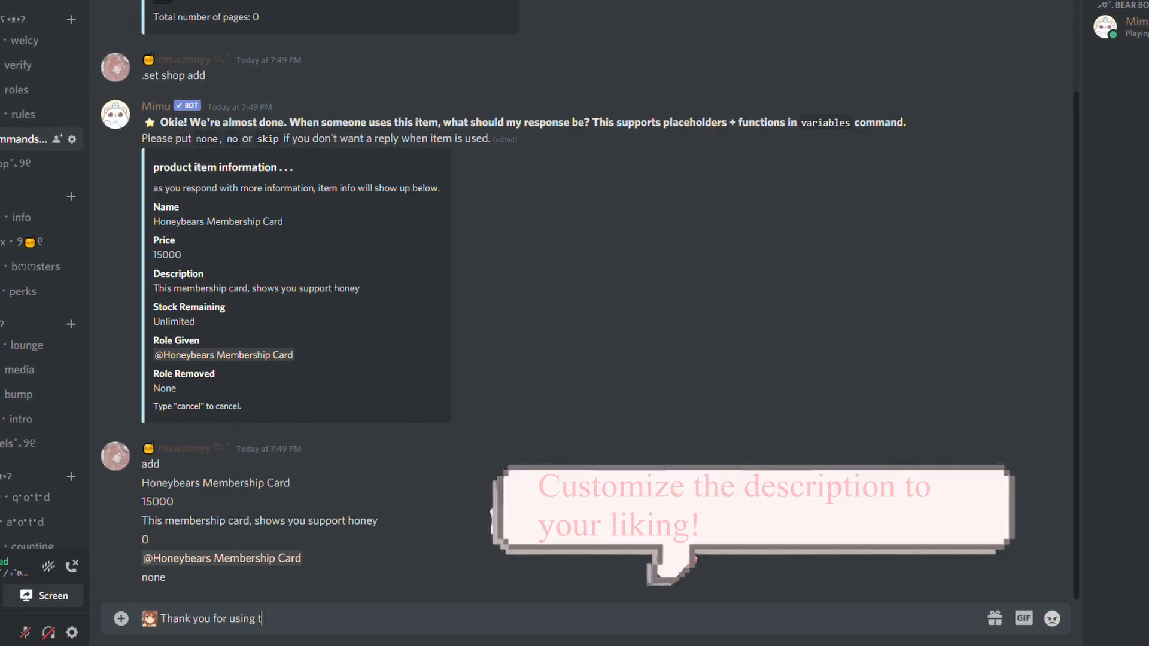
text(his card, welcome!!)
key(Return)
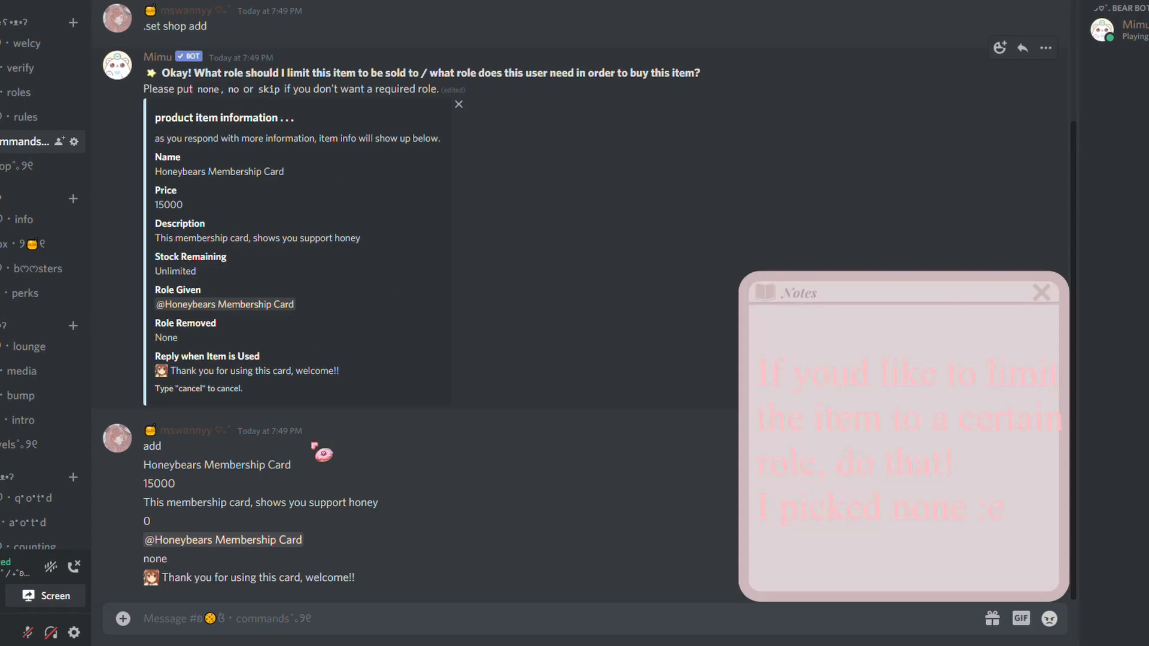
Answer none for the required role and confirm the Honeybears Membership Card details with yes.
text(none)
key(Return)
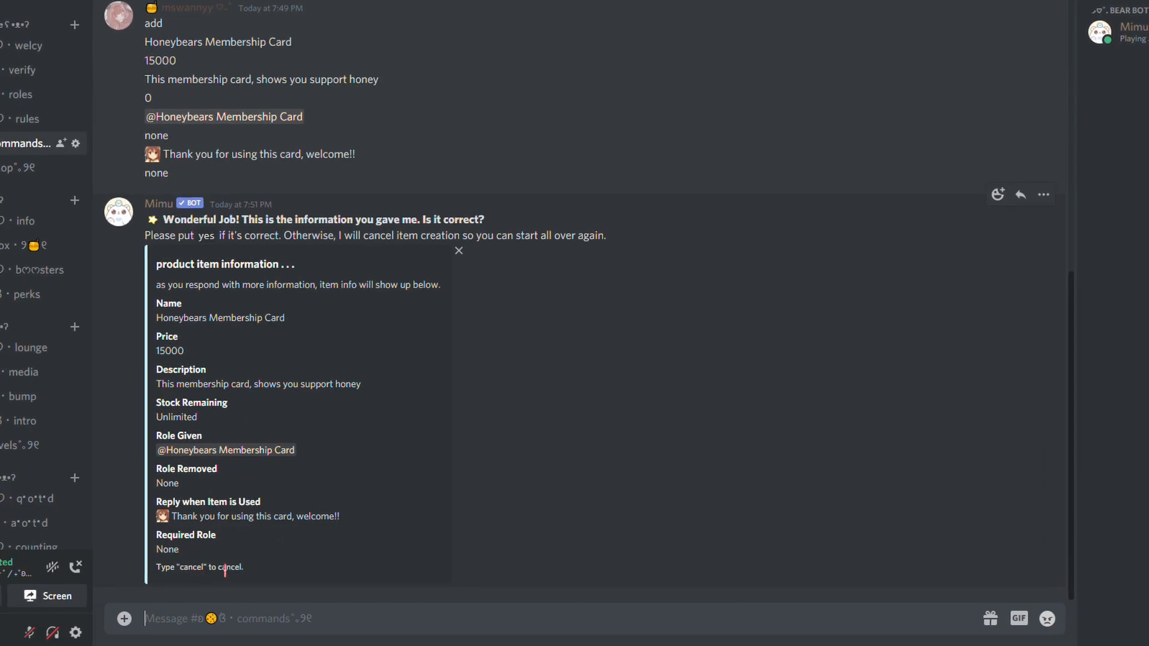
text(yes)
key(Return)
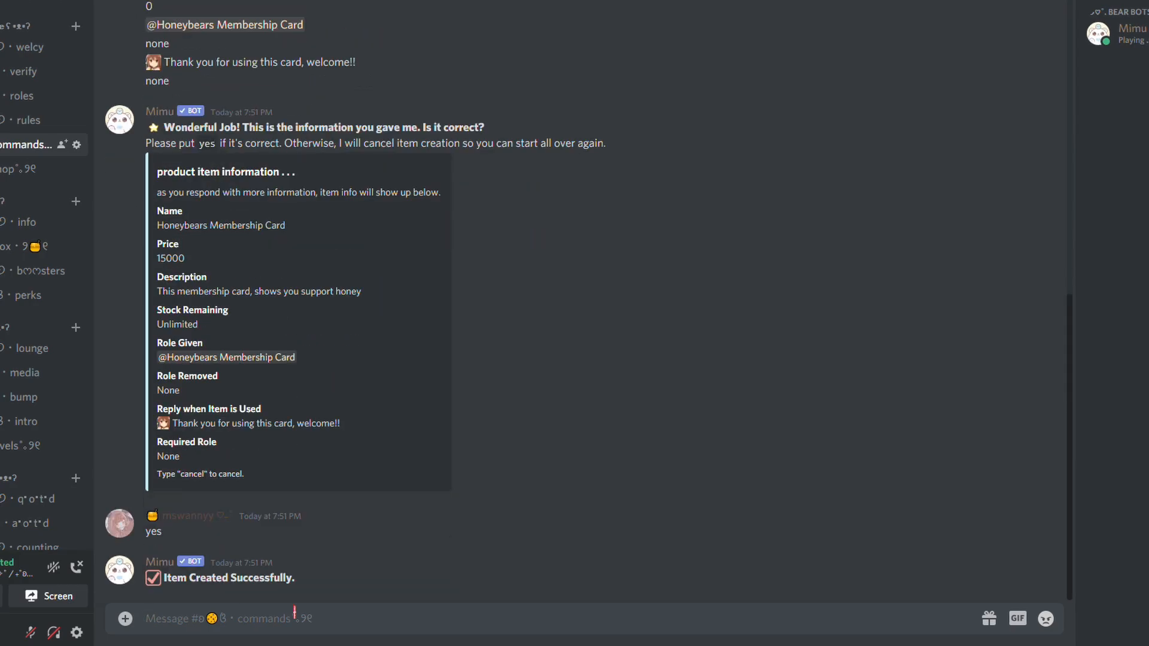
Display the server's Mimu shop with the .shop command to check the item listing.
text(*sh)
key(BackSpace)
key(BackSpace)
text(.shop)
key(Return)
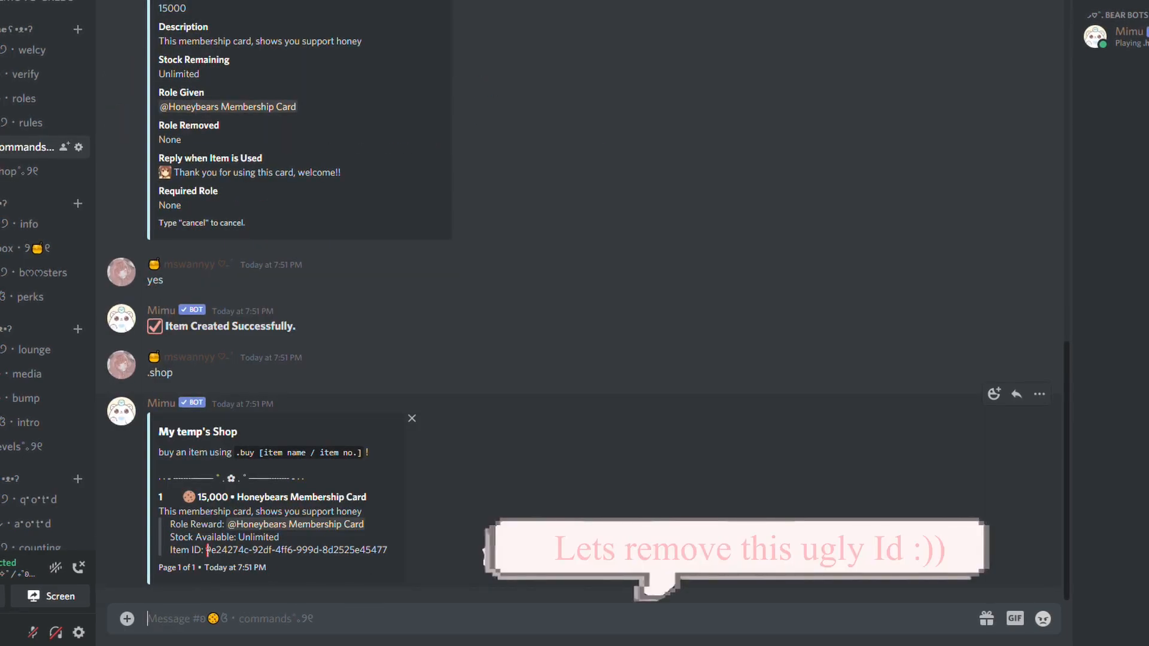
Hide the item ID by sending .set devmode off, and display the shop again with .shop.
drag(206, 549, 411, 546)
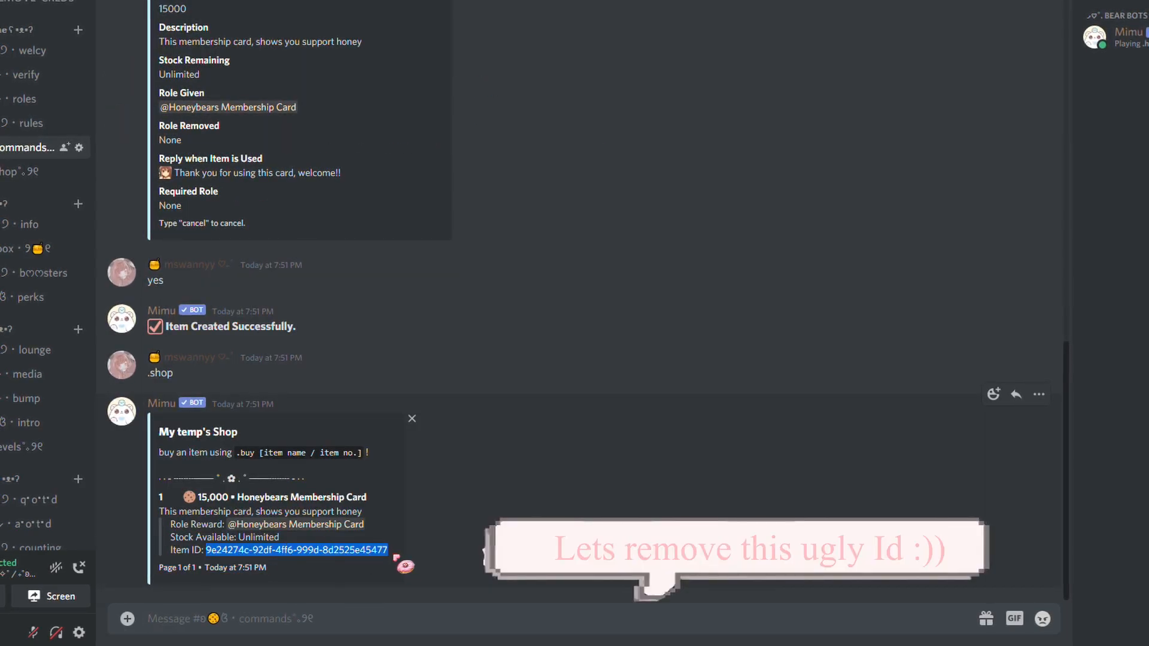
click(366, 622)
text(.set)
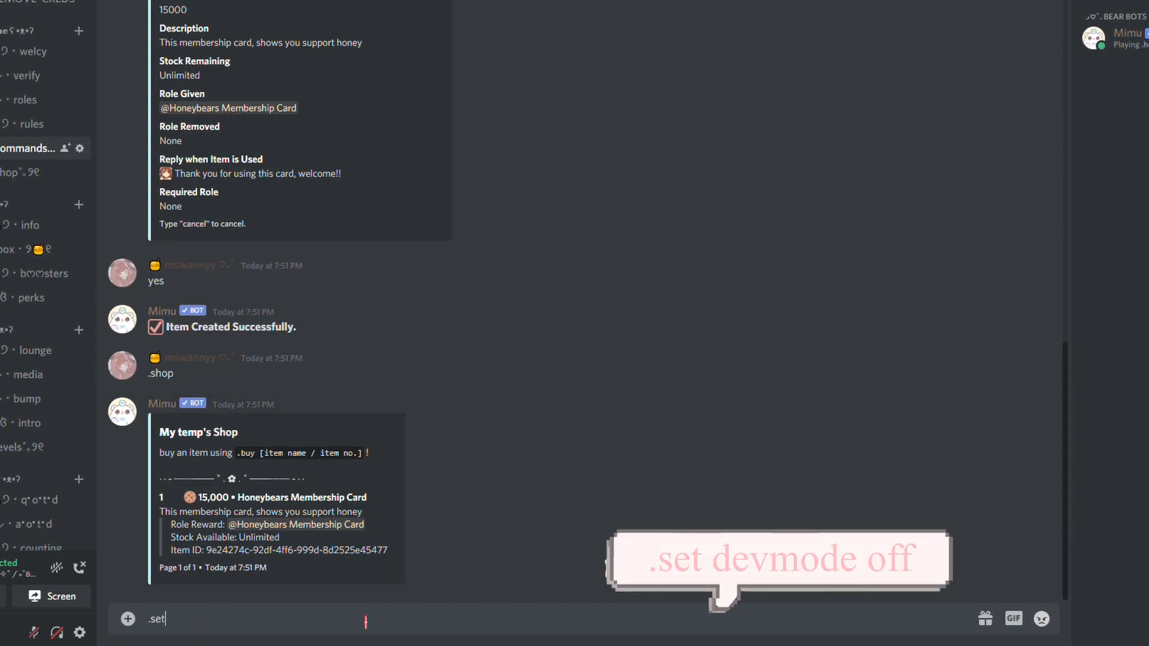
text( fe)
text(vmode off)
key(Return)
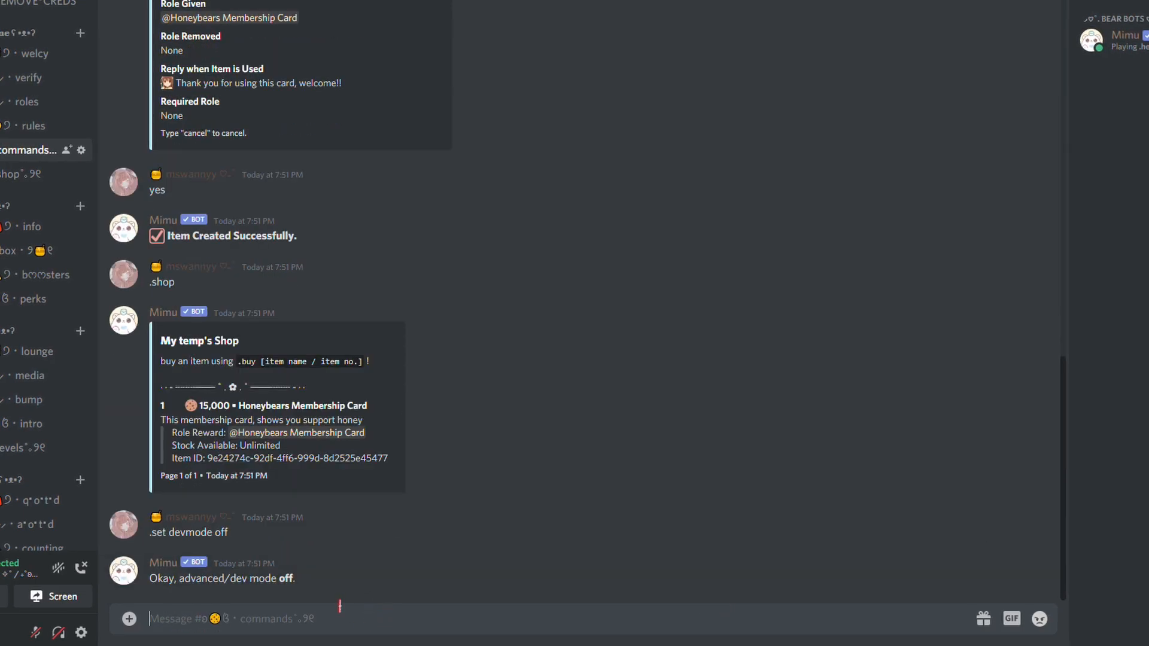
text(.shop)
key(Return)
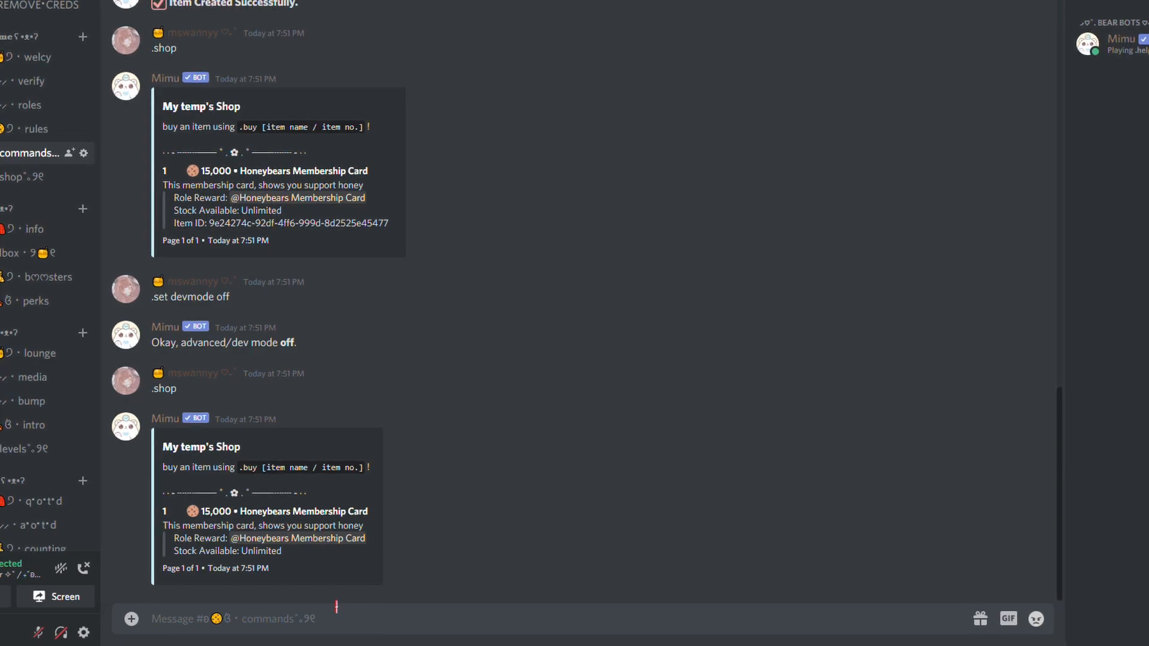
Begin adding a second item with .set shop and add, naming it Honeybears Golden Card and pricing it at 50000.
text(.set shop)
key(Return)
text(add)
key(Return)
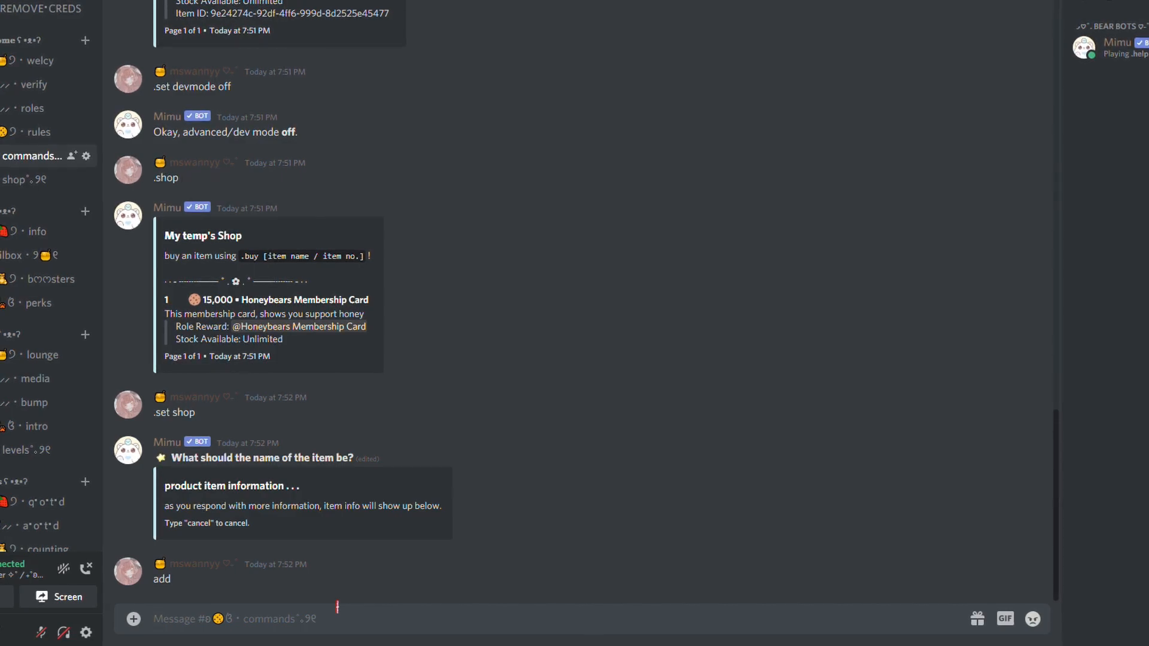
text(Hon)
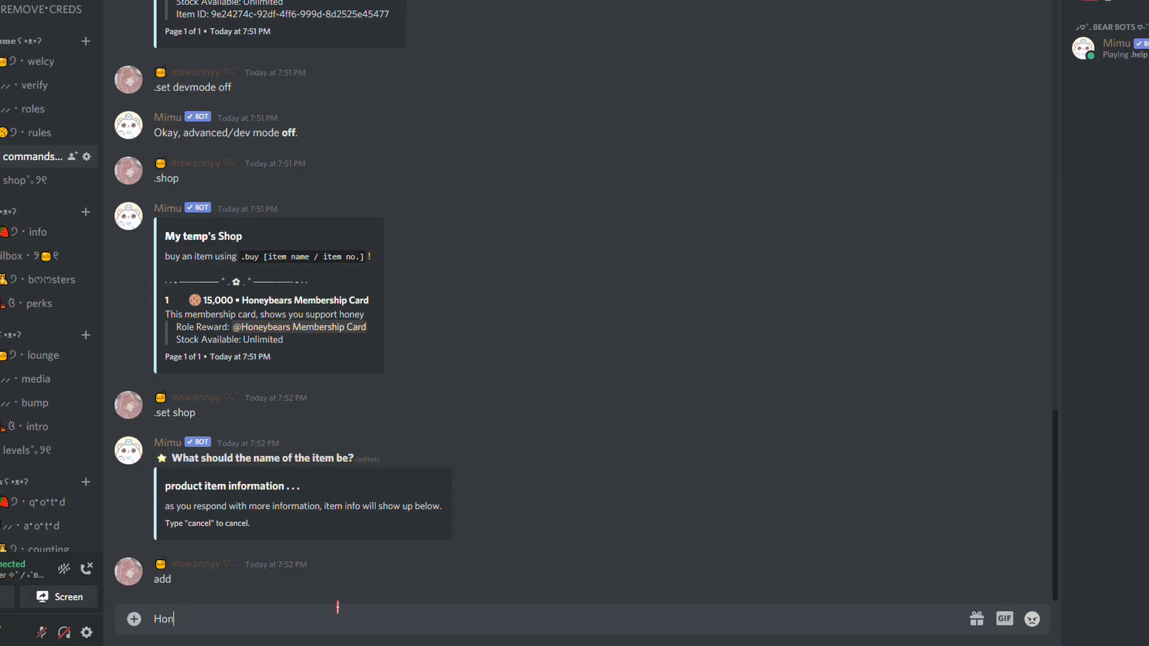
text(eybear)
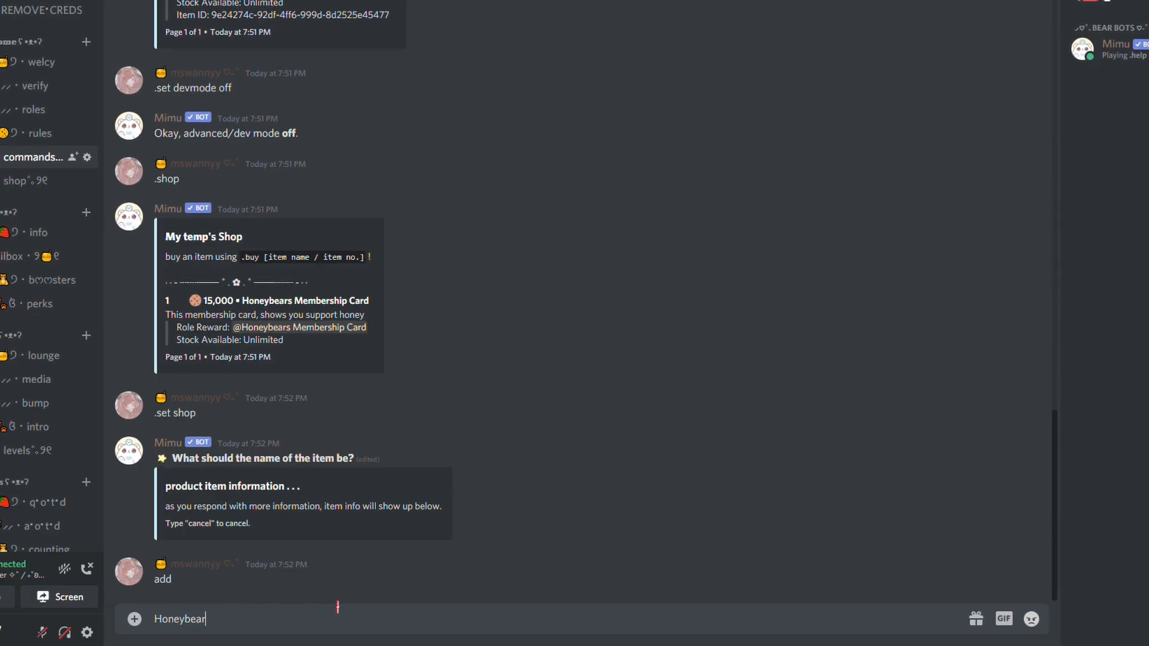
text(s Golden Card)
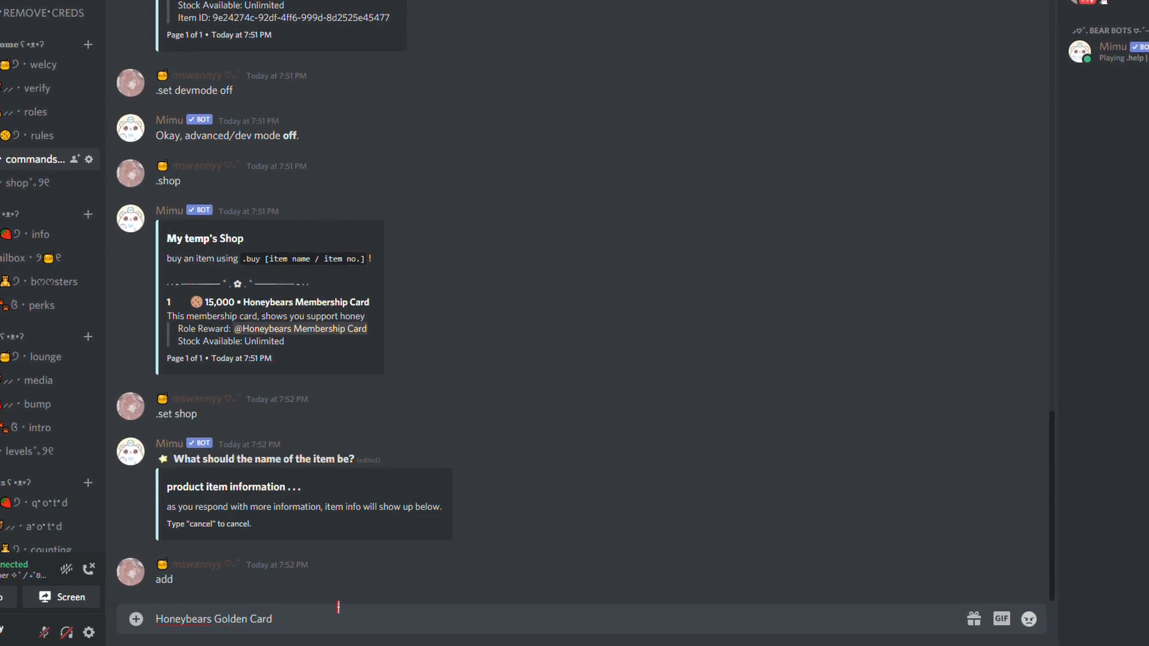
key(Return)
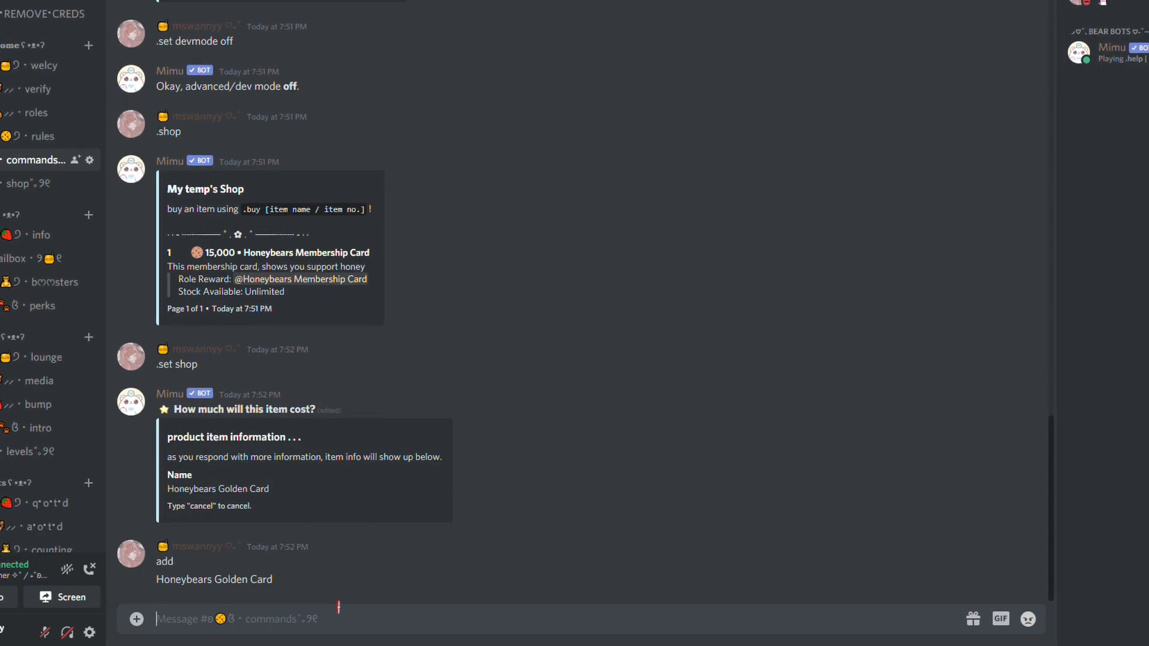
text(50000)
key(Return)
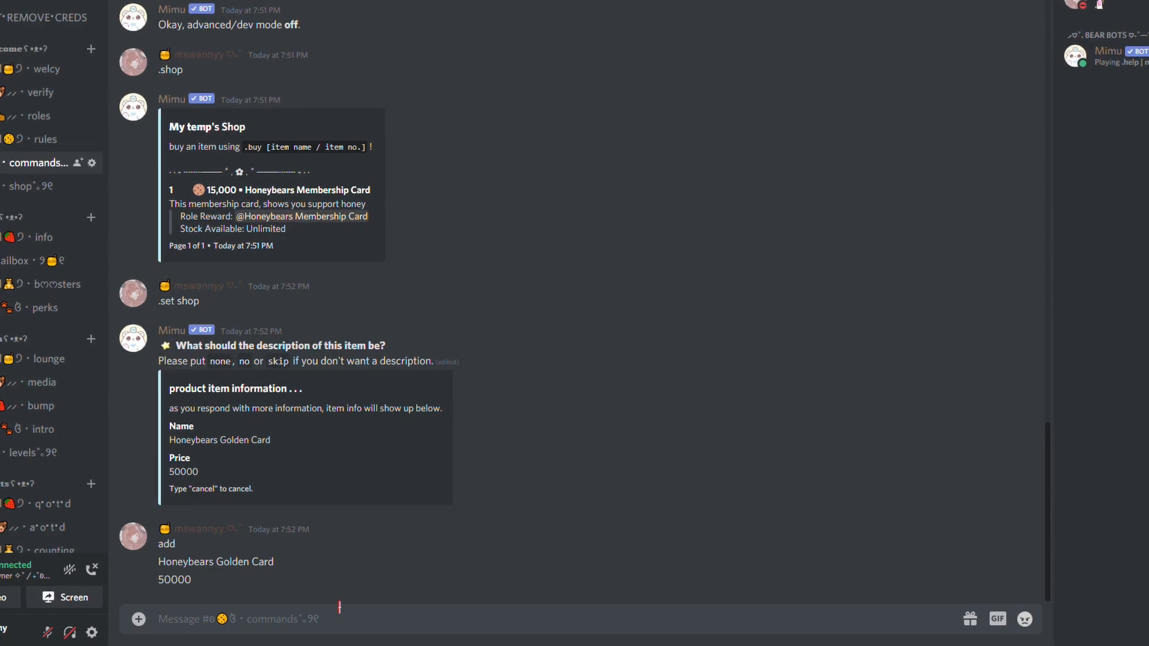
Give the item the description "This membership card shows you're a valuable supporter to honey" and answer 0 for unlimited stock.
text(This members)
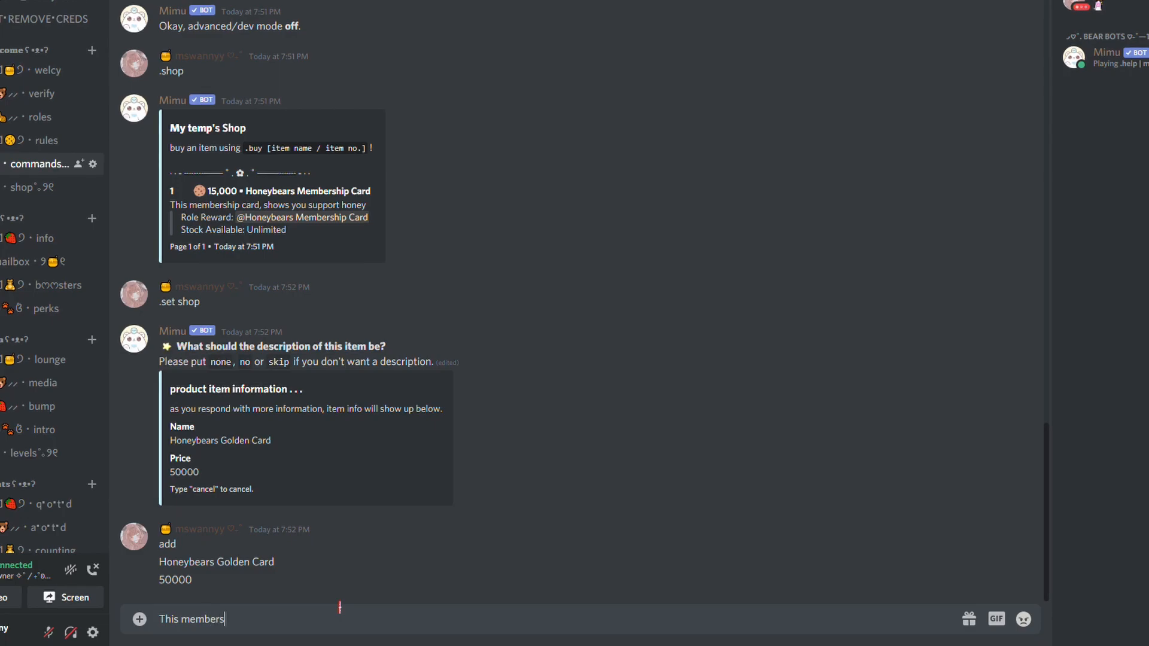
text(hip card shows youre a valuable)
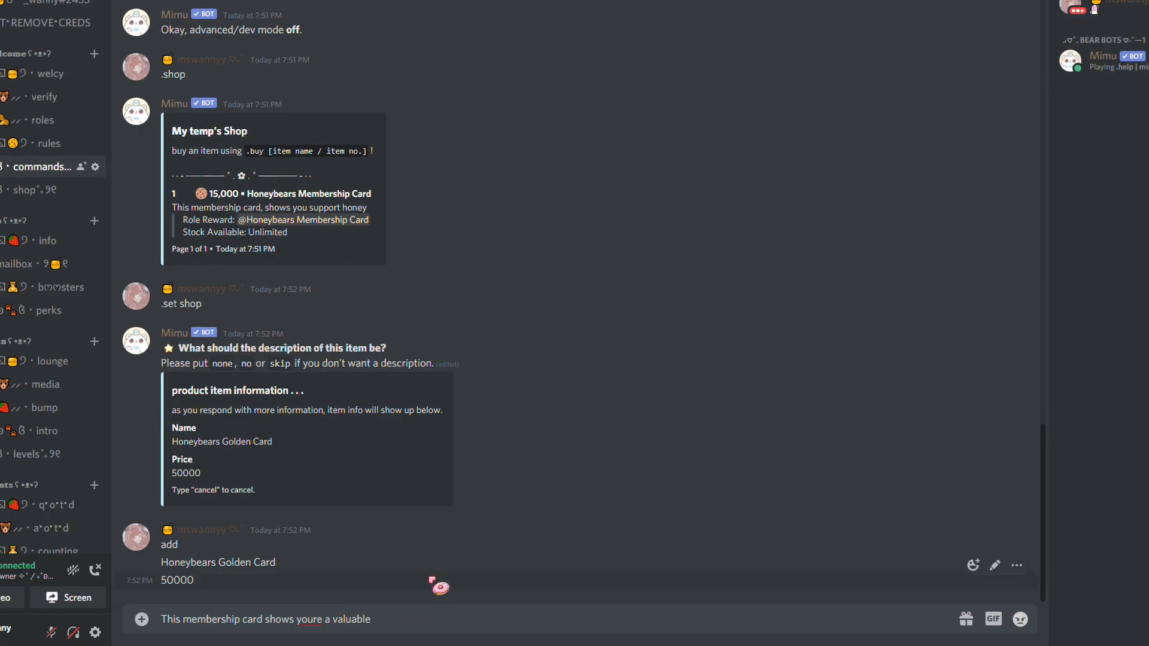
right_click(315, 622)
click(318, 618)
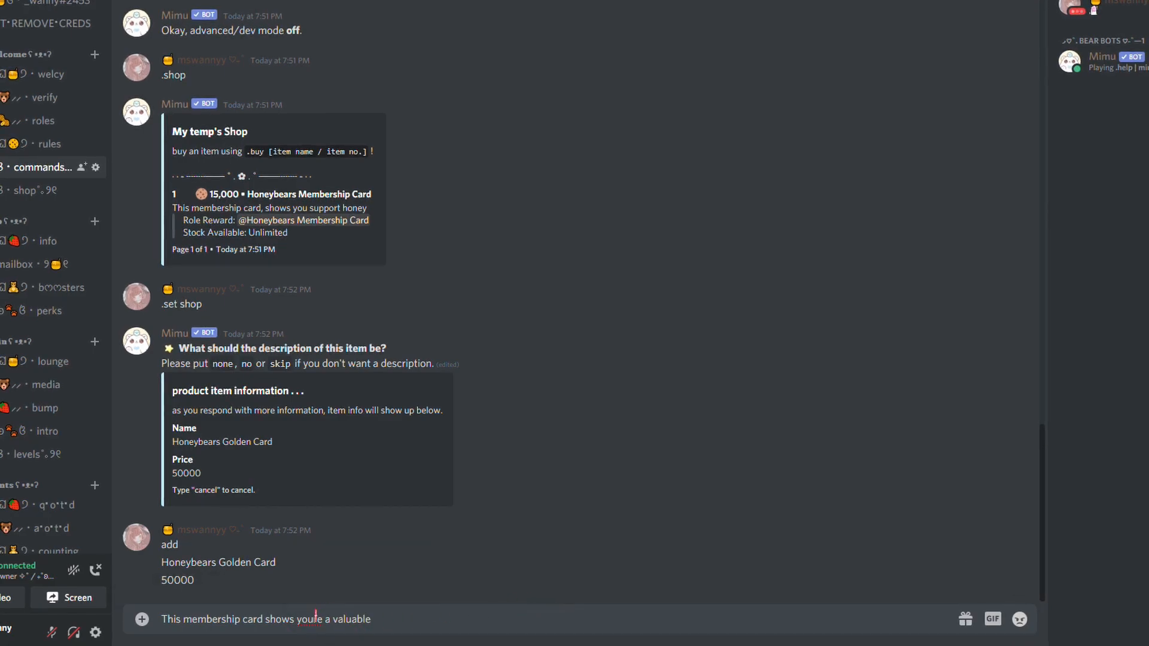
right_click(314, 619)
click(377, 398)
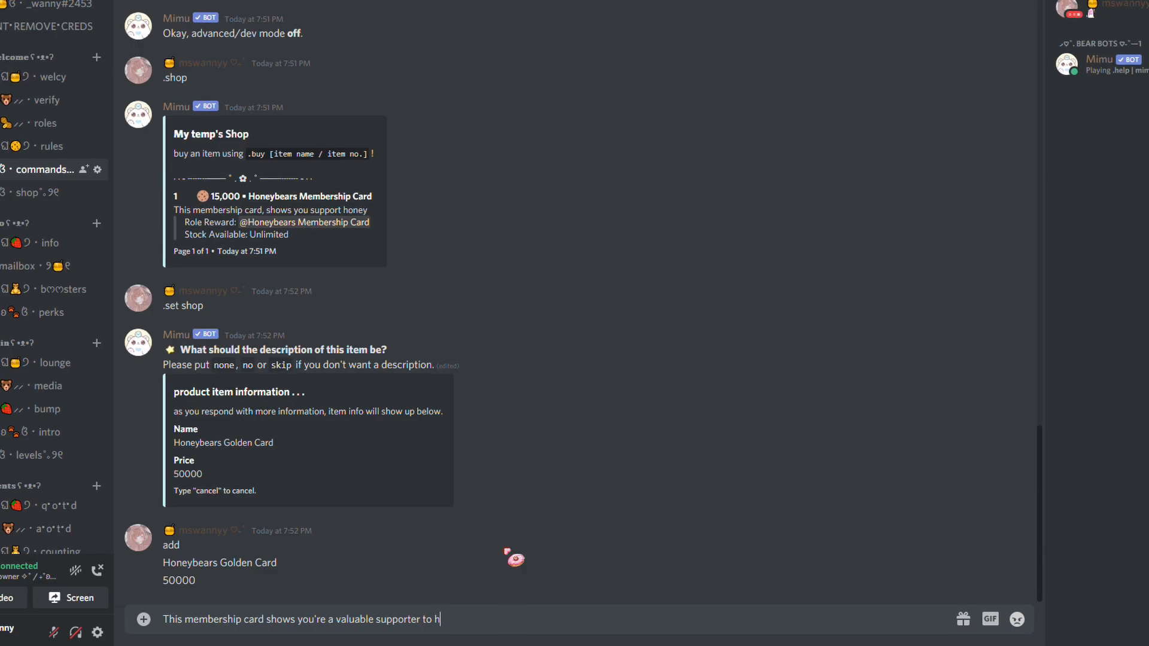
key(Return)
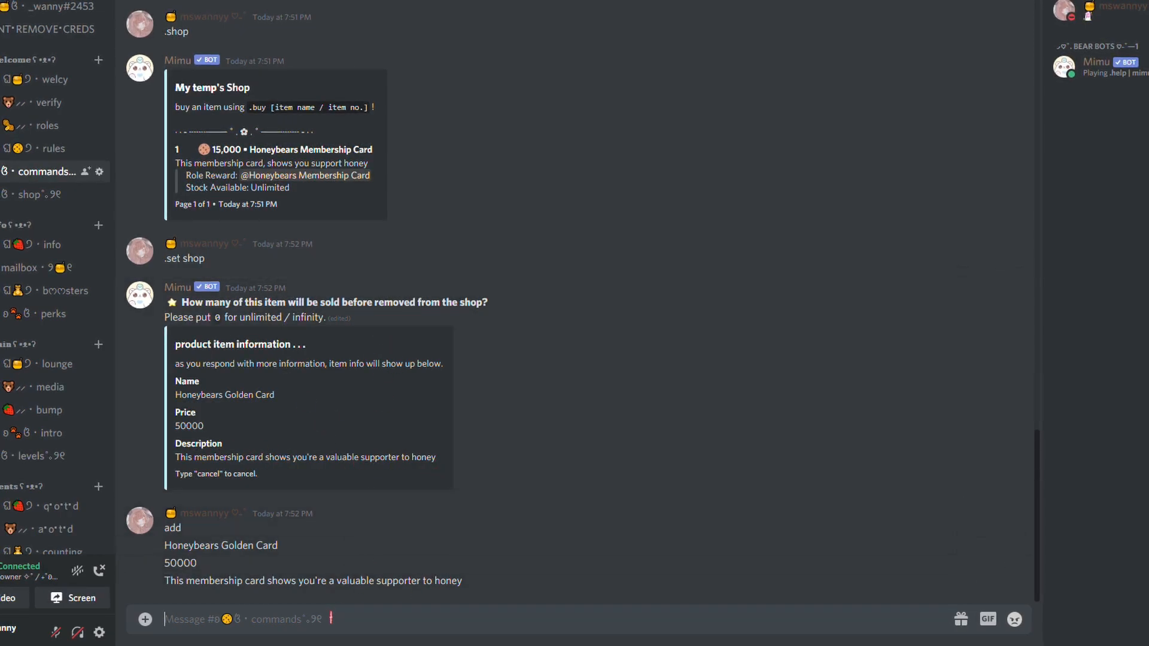
text(0)
key(Return)
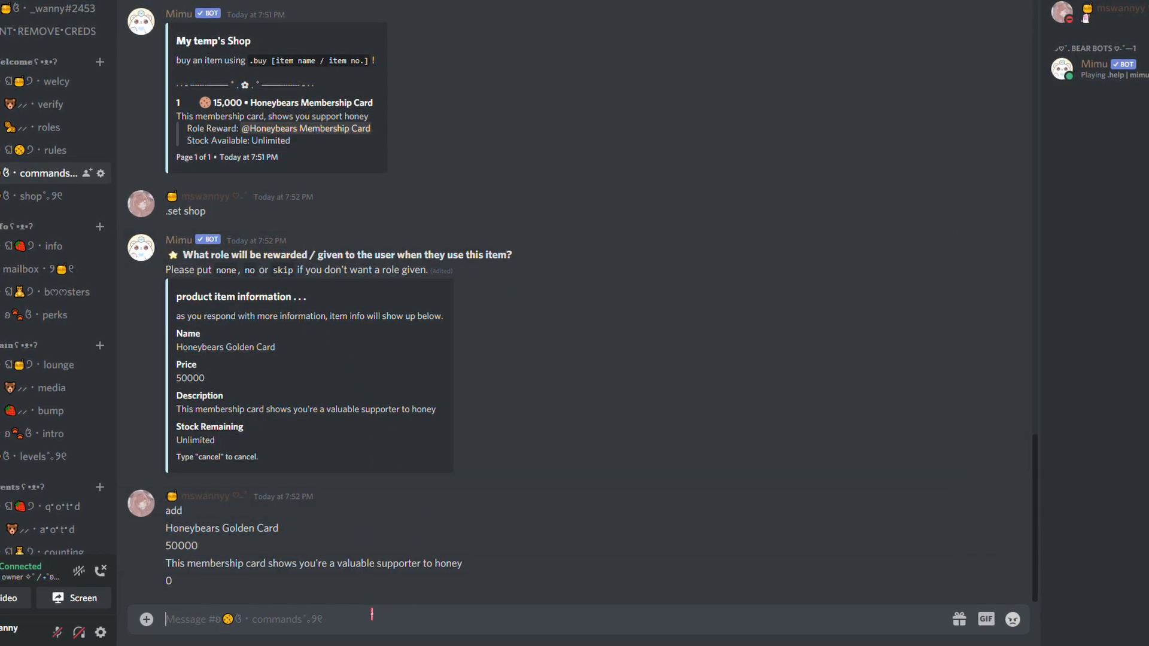
text(@gold)
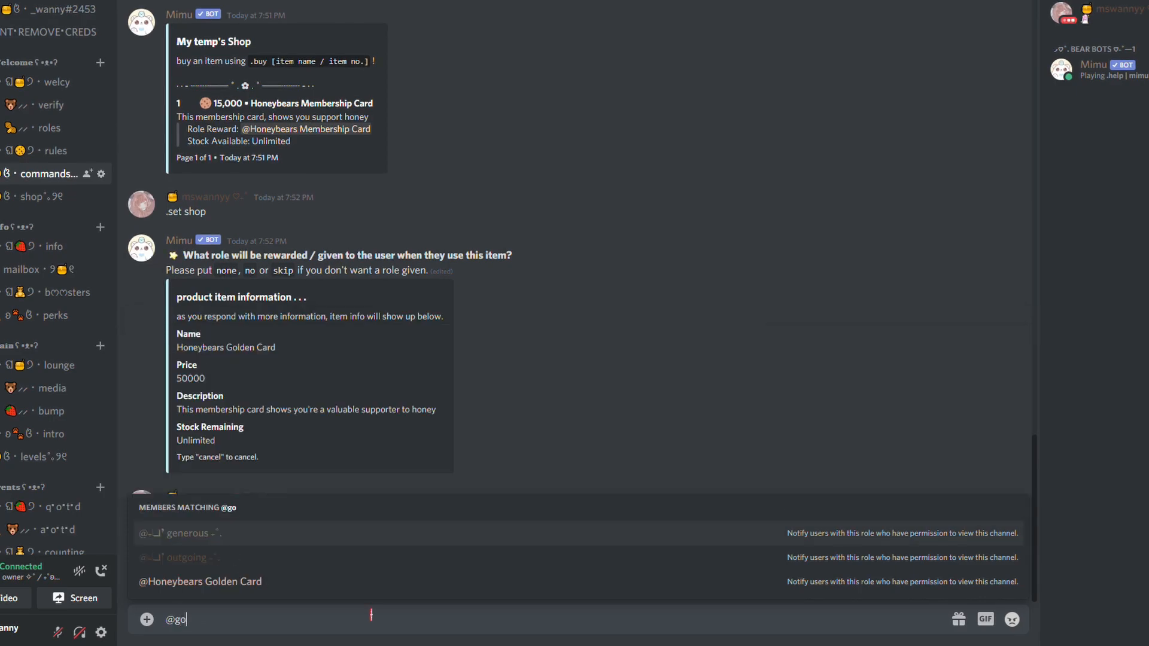
click(190, 581)
key(Return)
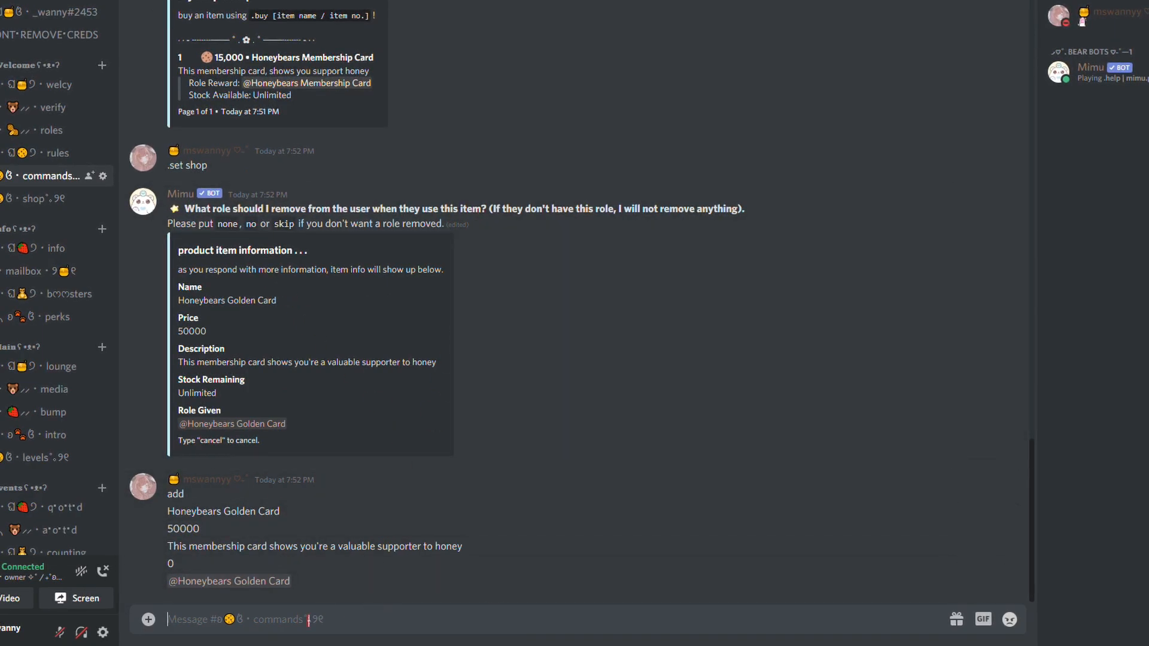
text(none)
key(Return)
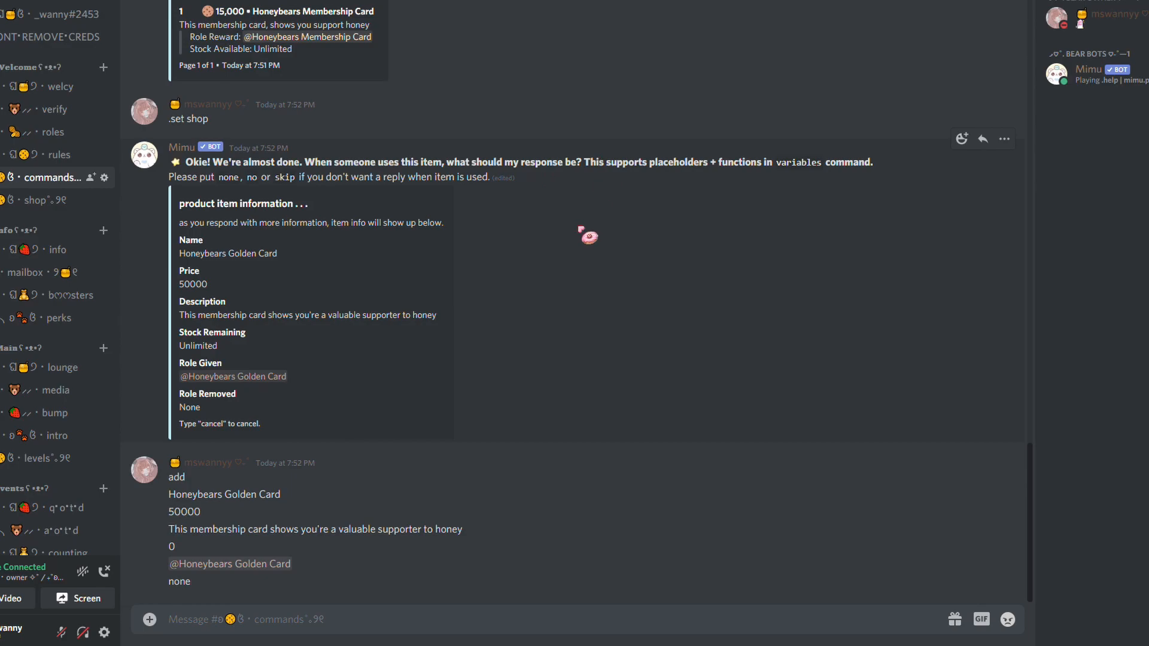
Copy the Membership Card's reply, reword it to "Thank you for using this card cutie, enjoy!!" keeping the emoji, and send it as the response.
scroll(359, 419, up, 5)
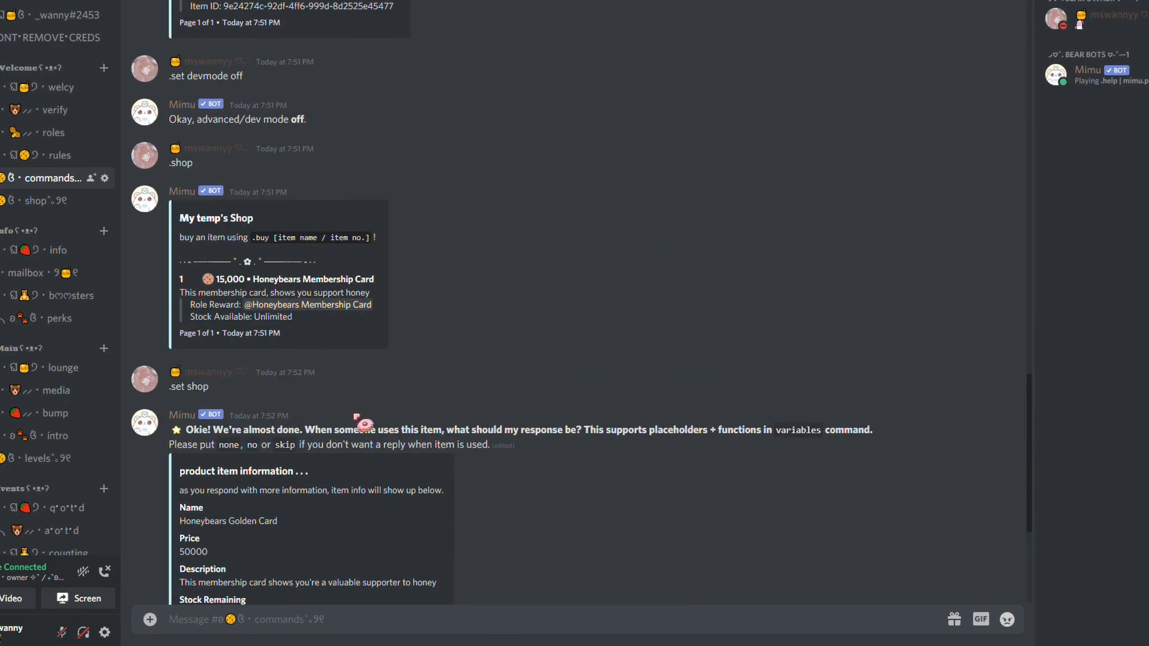
scroll(363, 424, up, 15)
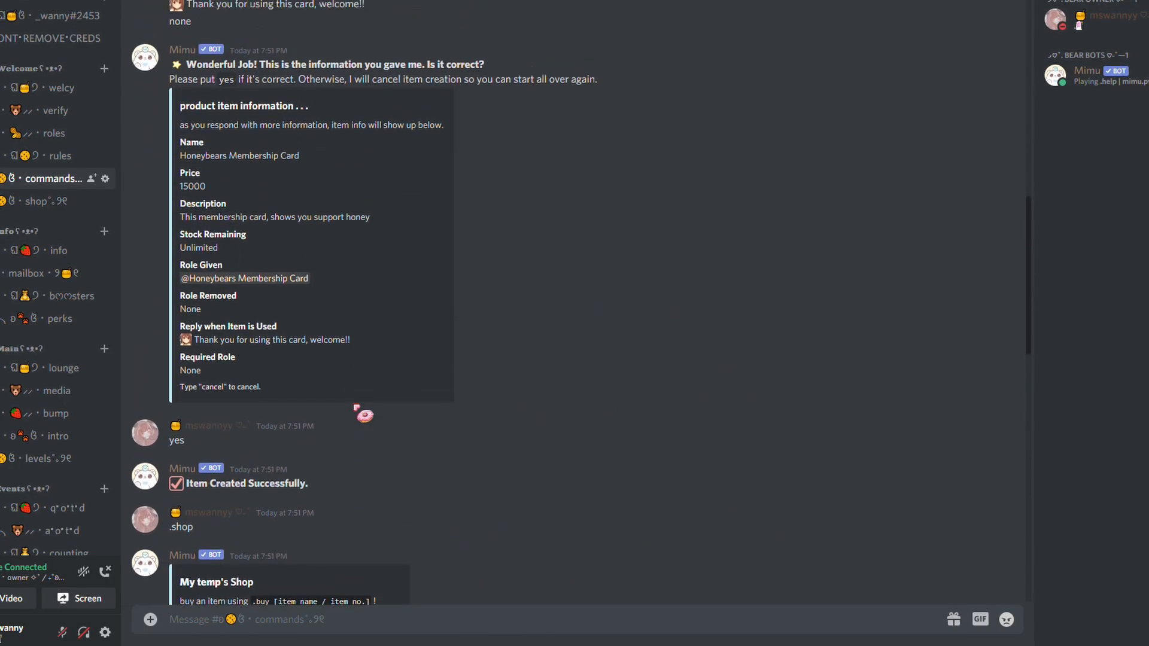
drag(343, 246, 381, 253)
key(ctrl+c)
scroll(351, 377, down, 15)
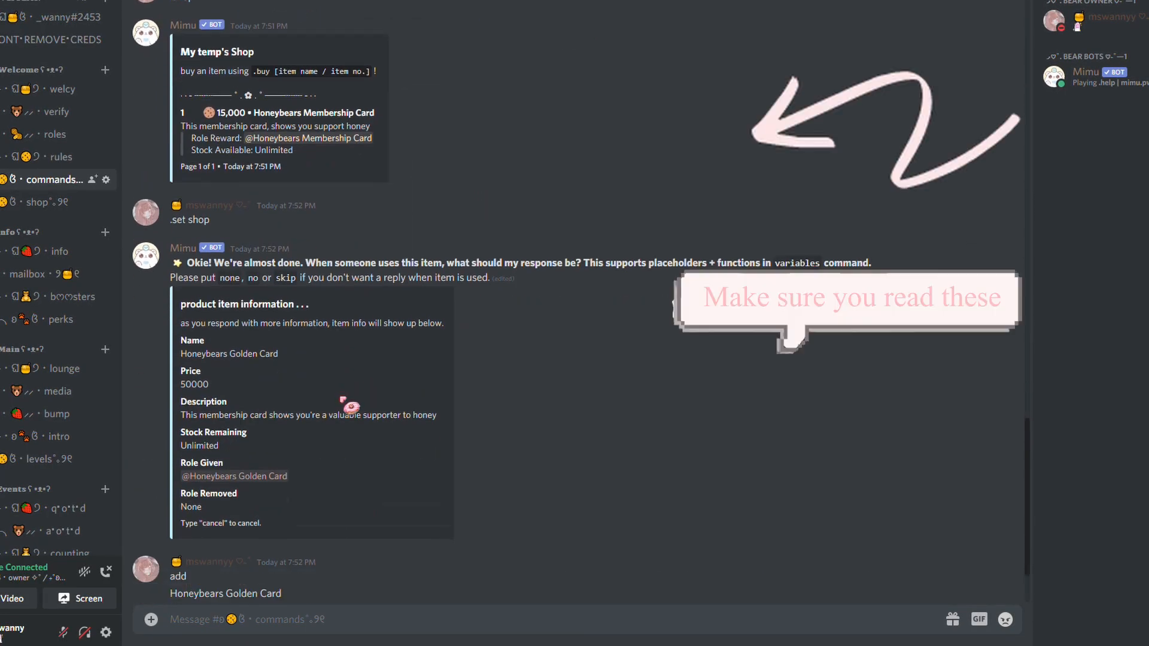
click(338, 623)
key(ctrl+v)
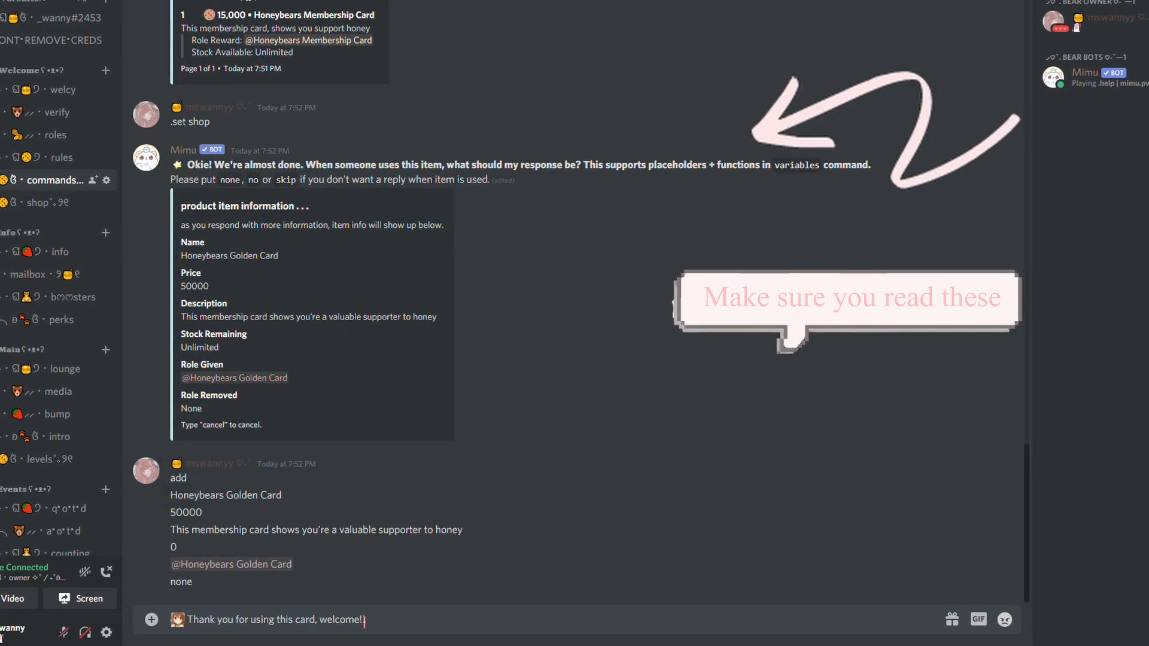
drag(363, 620, 440, 628)
key(BackSpace)
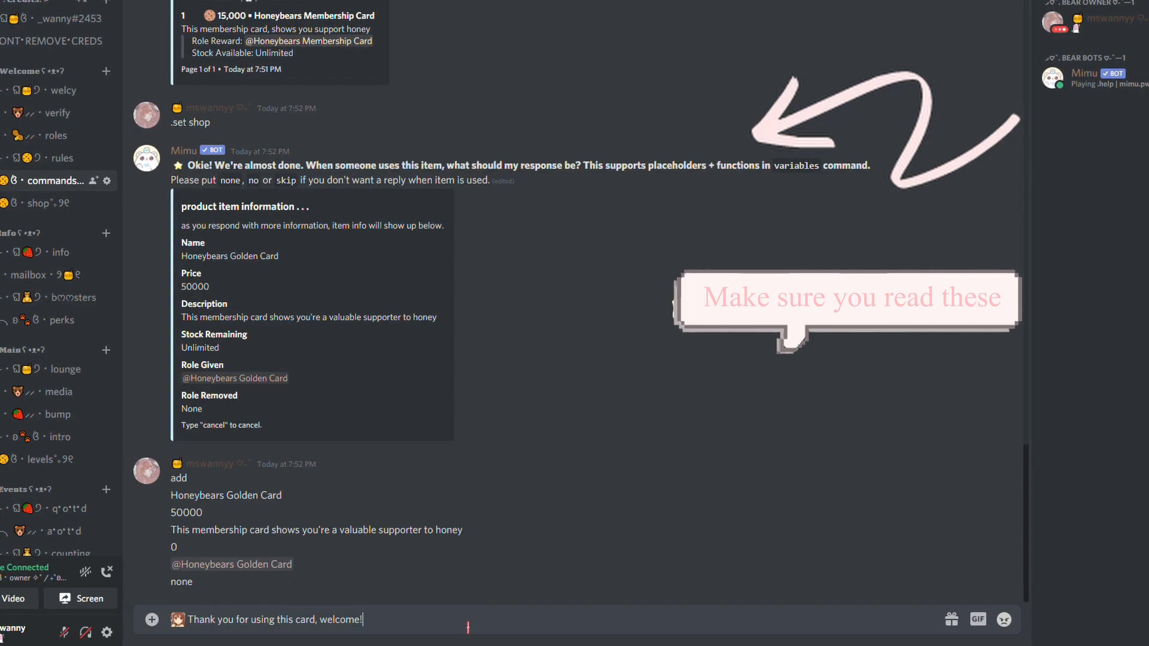
key(BackSpace)
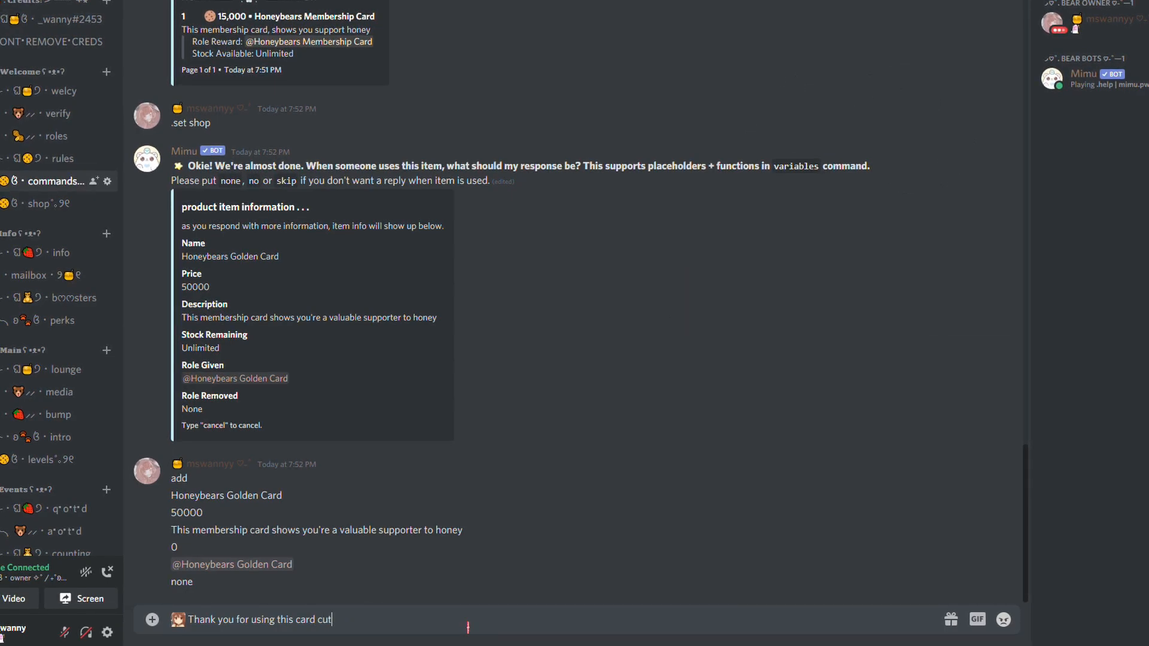
text(joy!!)
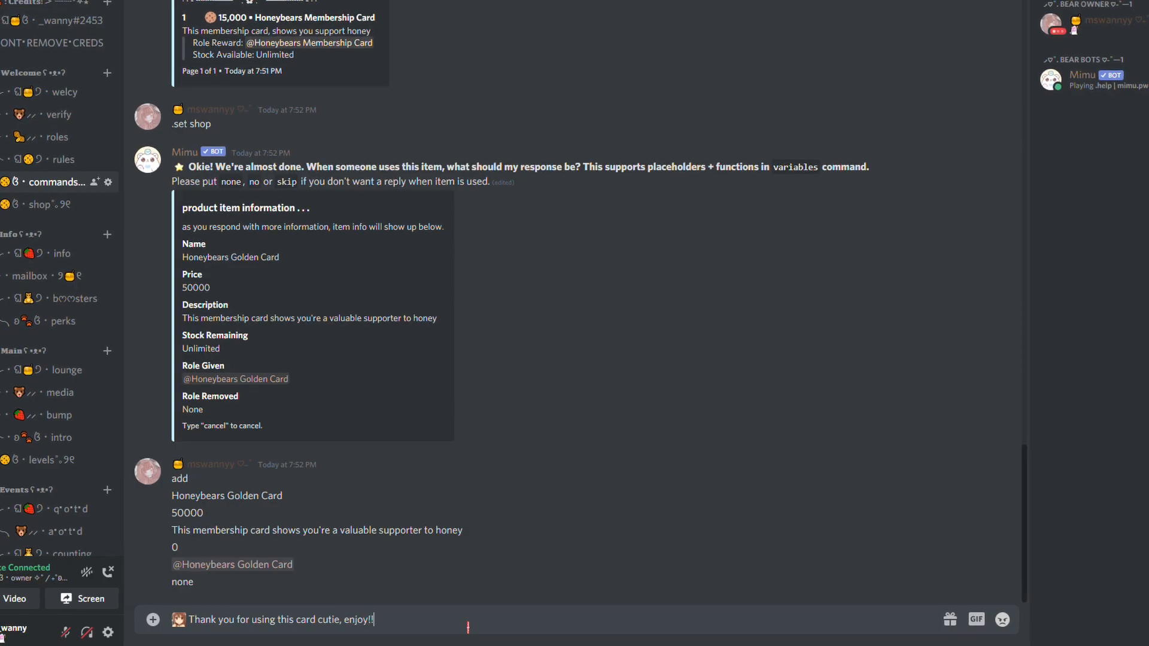
key(Return)
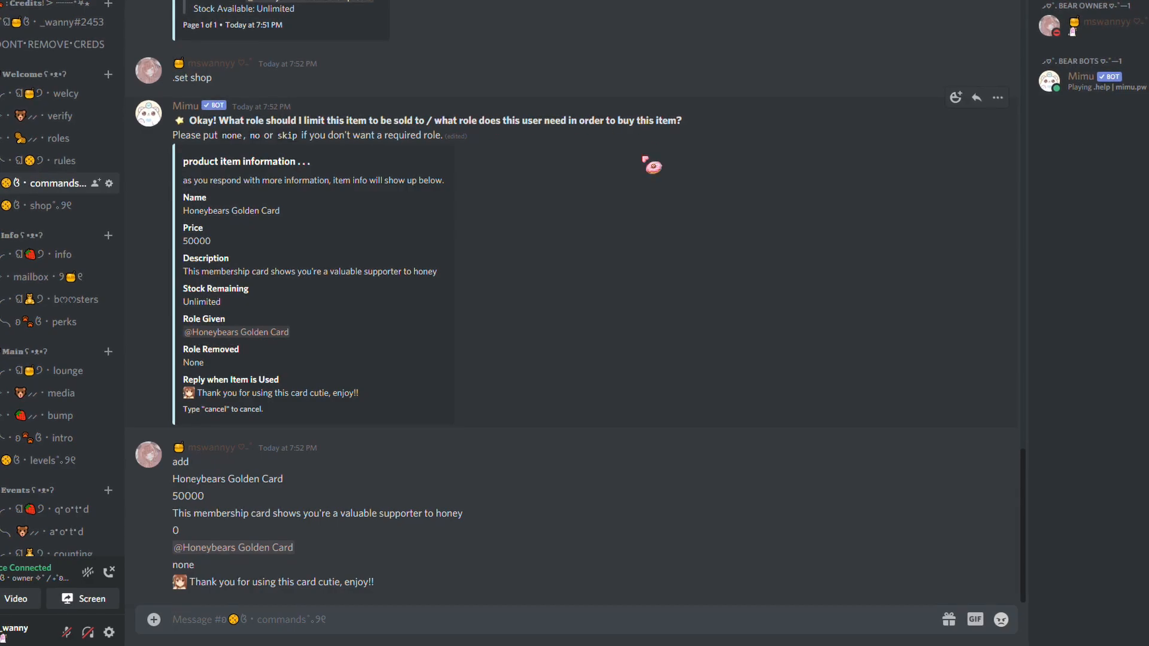
Answer none for the required role and confirm the Honeybears Golden Card details with yes.
text(none)
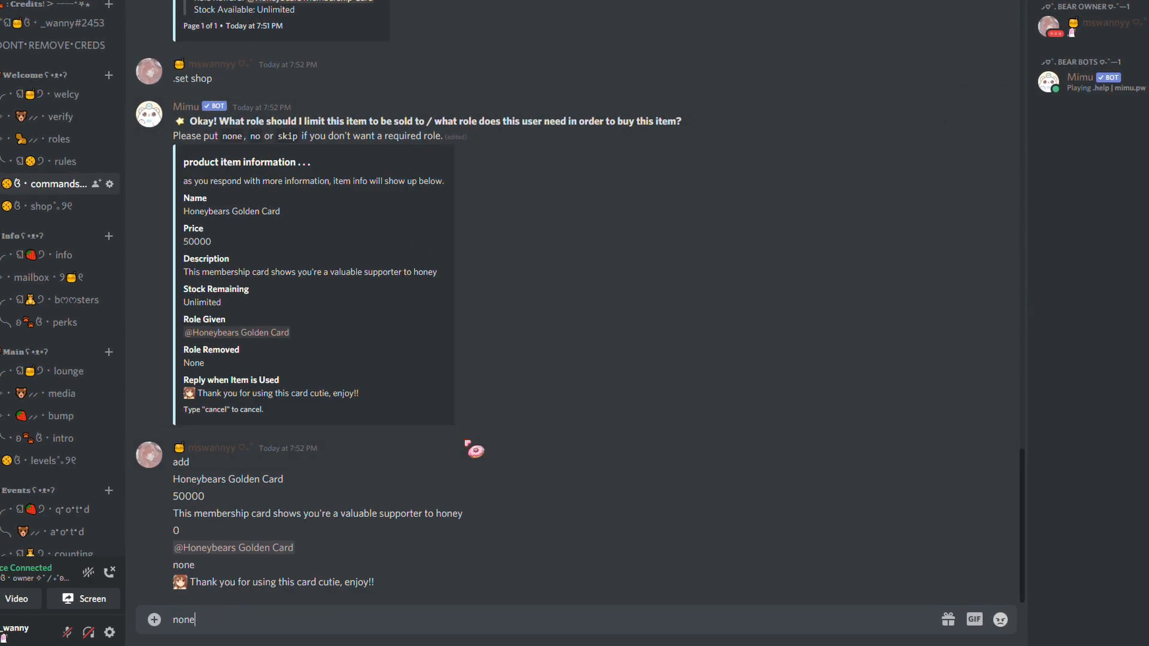
key(Return)
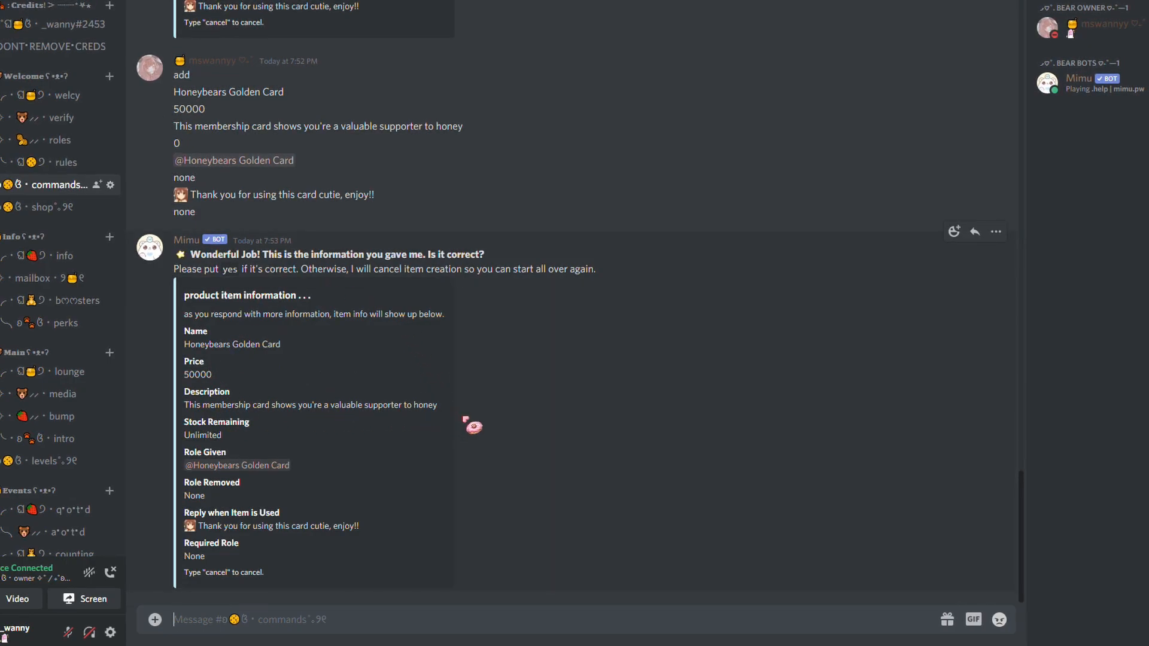
text(yes)
key(Return)
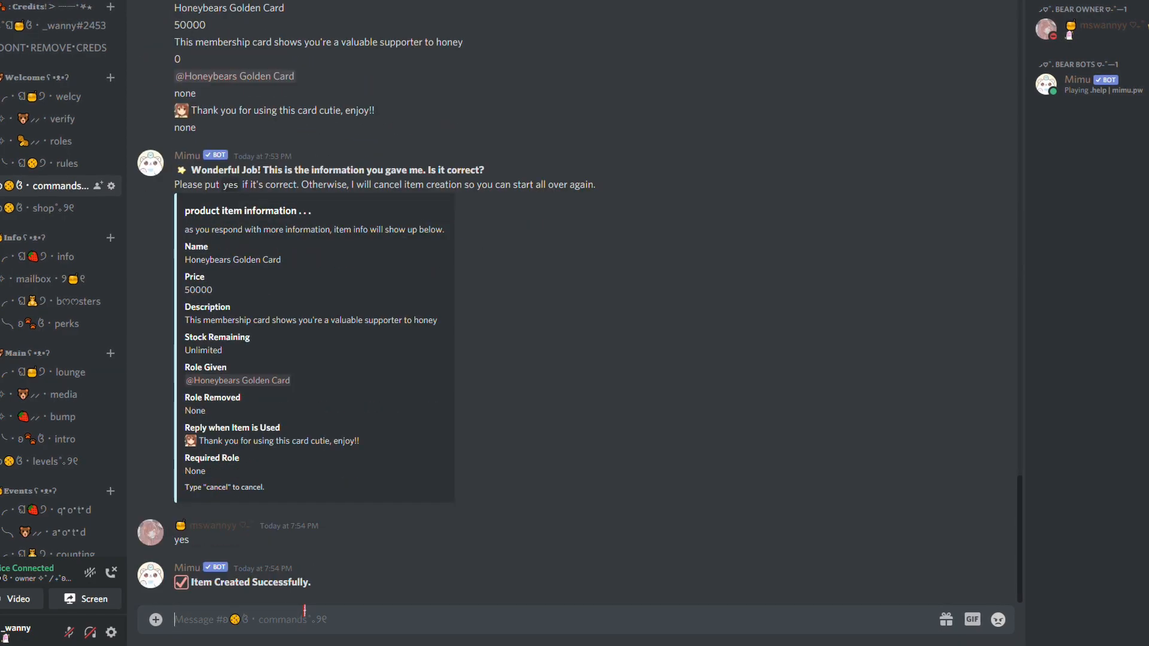
Display the server's shop listing with the .shop command.
text(.s)
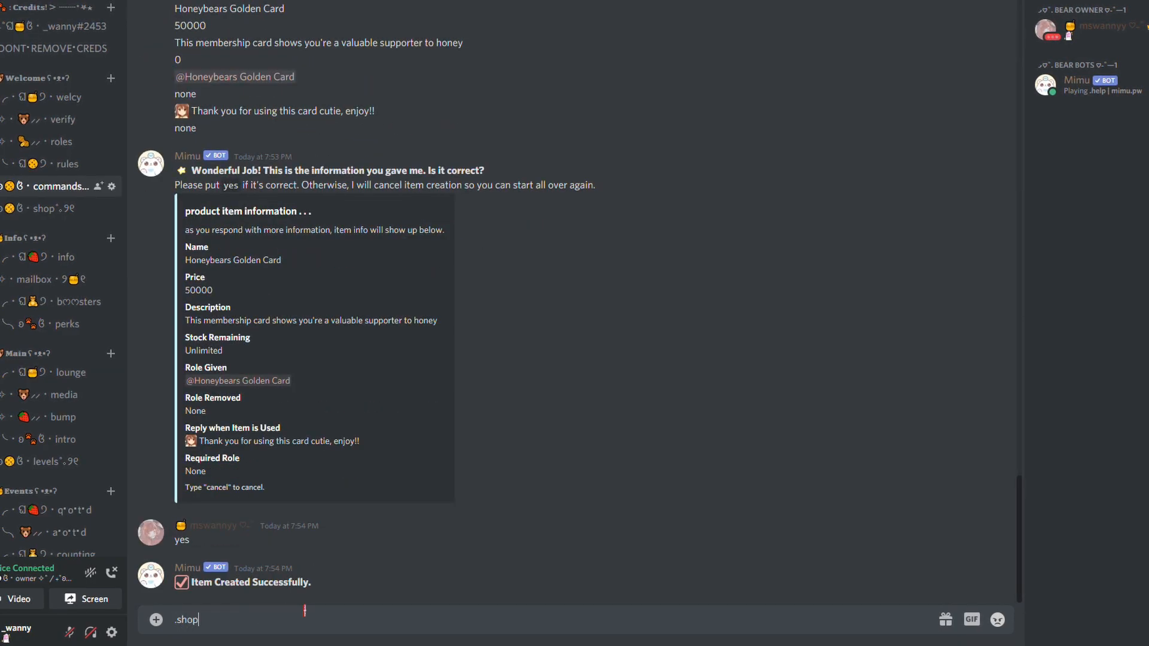
text(hop)
key(Return)
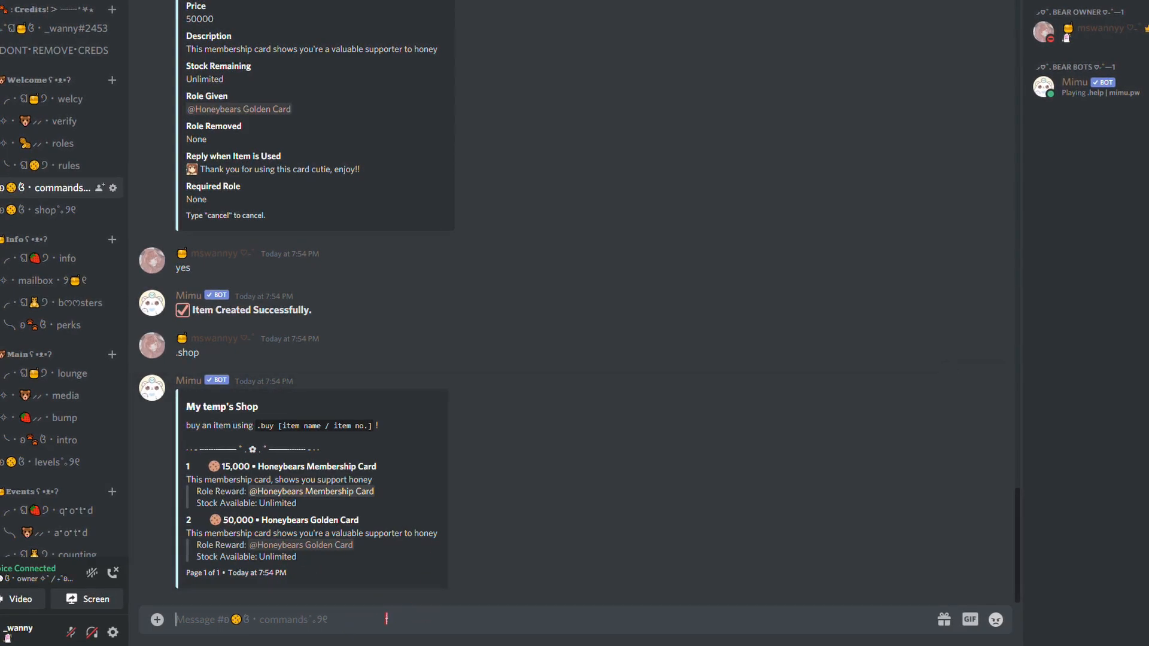
Try to buy shop item 1, the Honeybears Membership Card, with the command .buy 1.
text(.)
key(BackSpace)
key(BackSpace)
key(BackSpace)
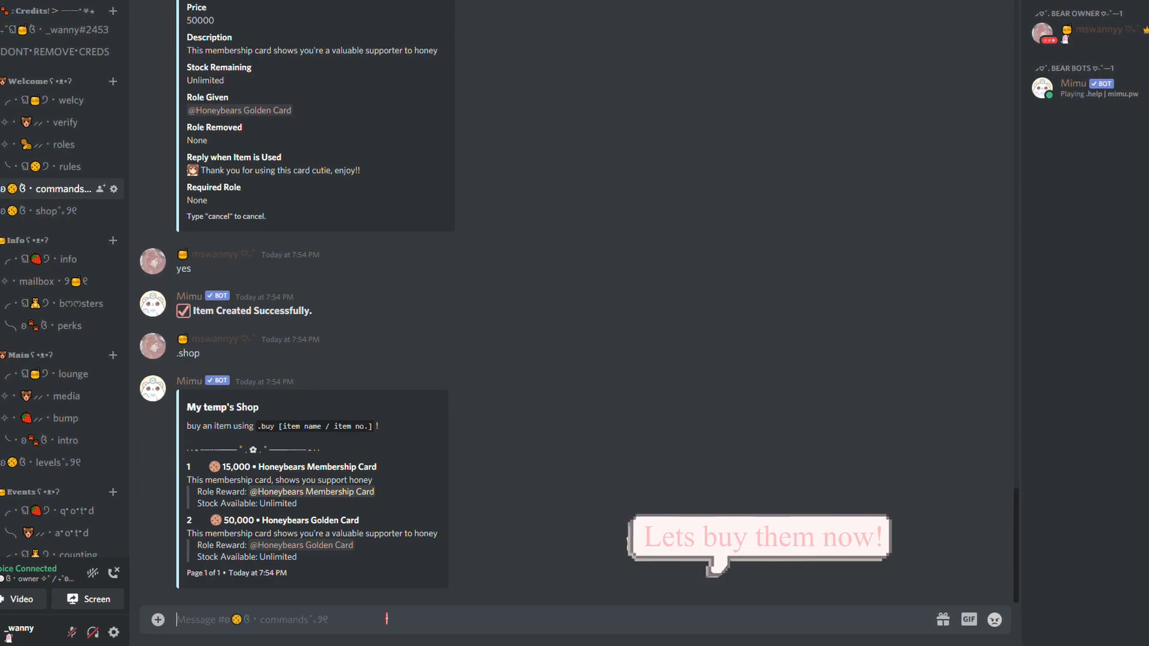
text(.buy 1)
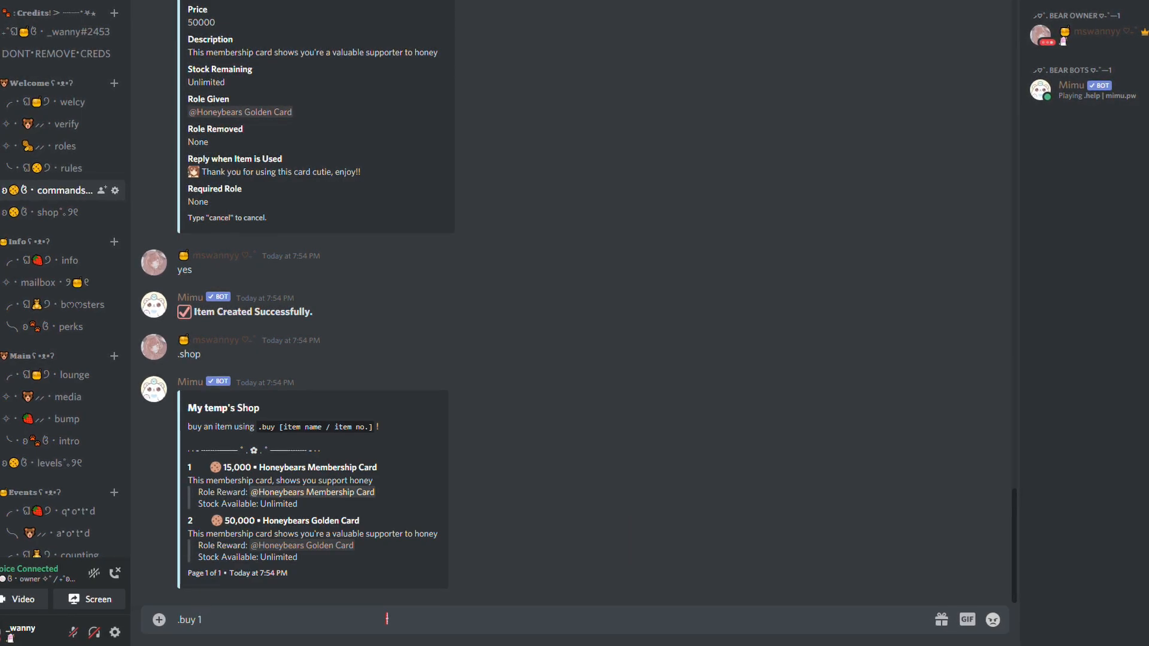
key(Return)
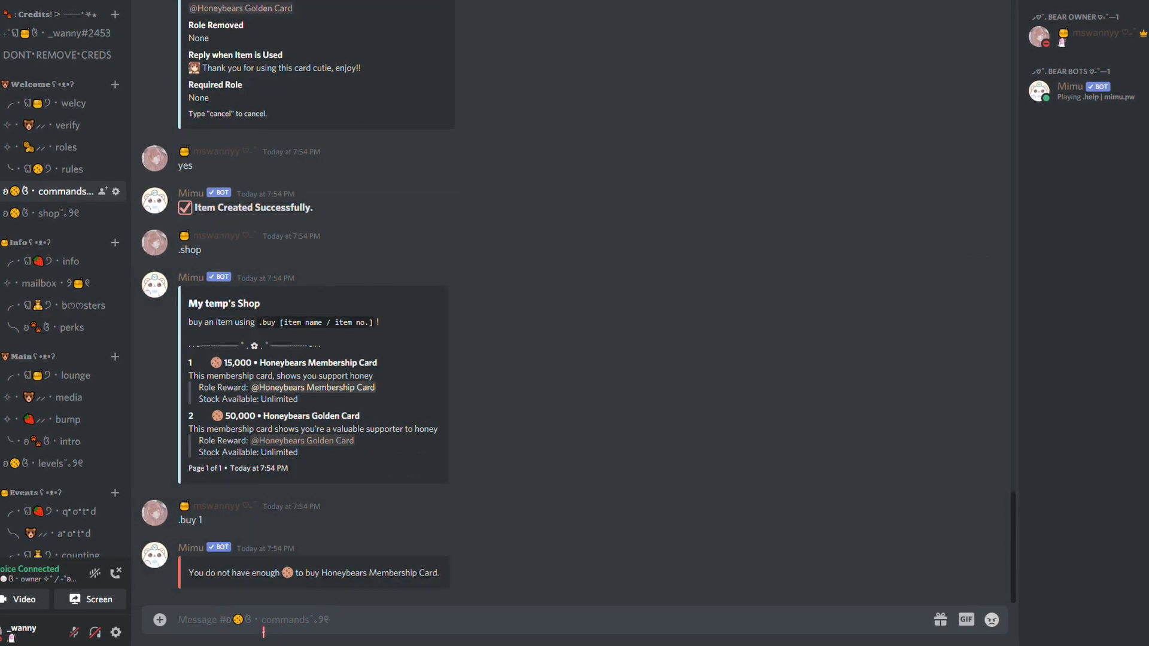
text(XDDDd)
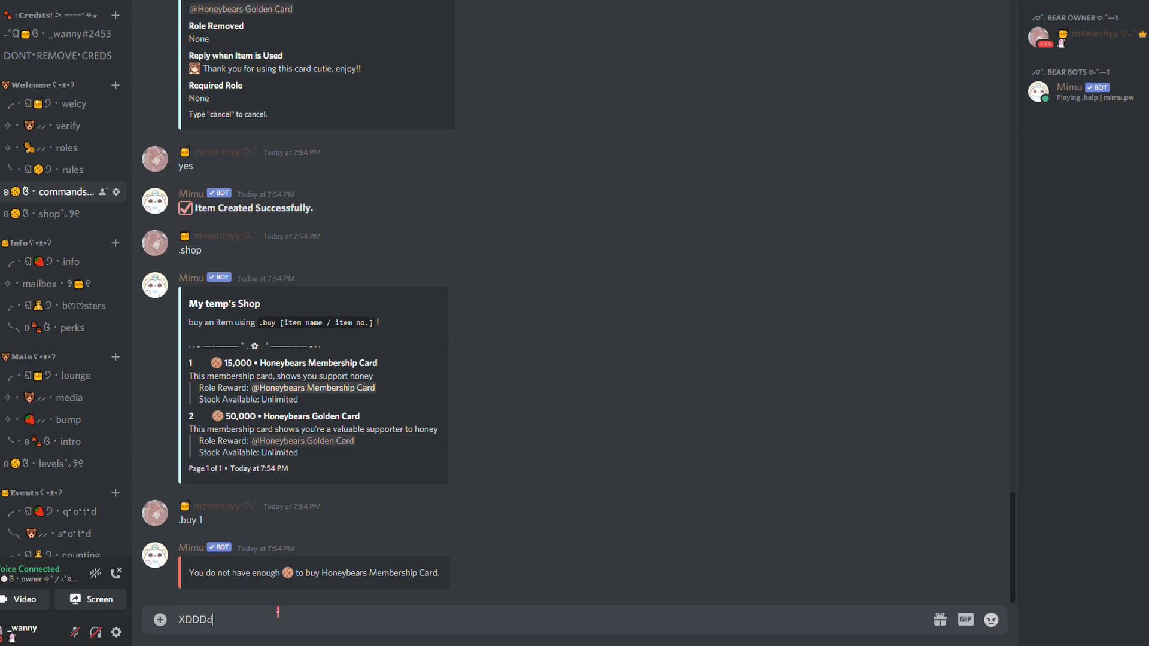
key(Return)
text(I f)
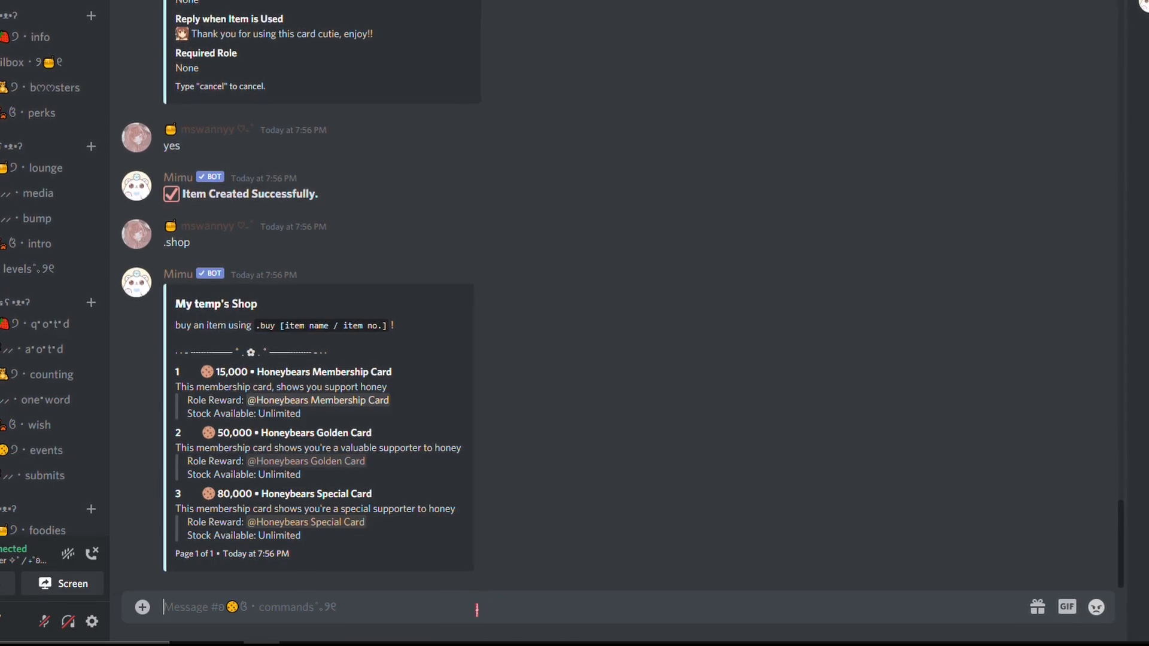
Buy shop item 1 with .buy 1, approve the cart, and redeem it with .use Honeybears Membership Card.
text(.buy 1)
key(Return)
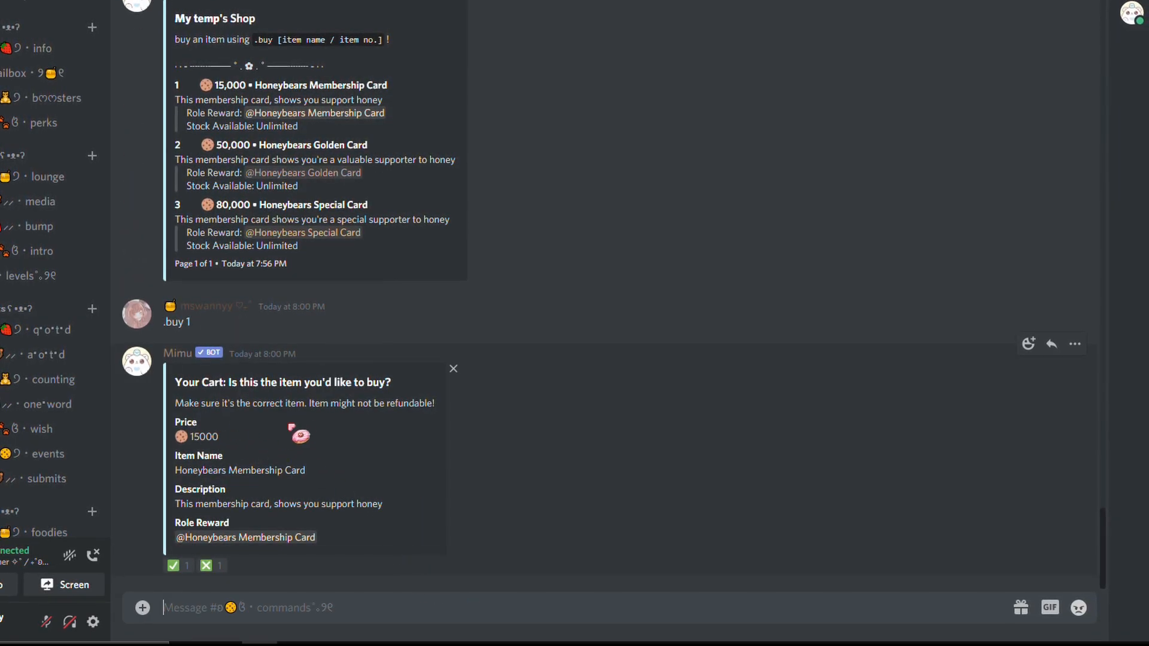
click(174, 567)
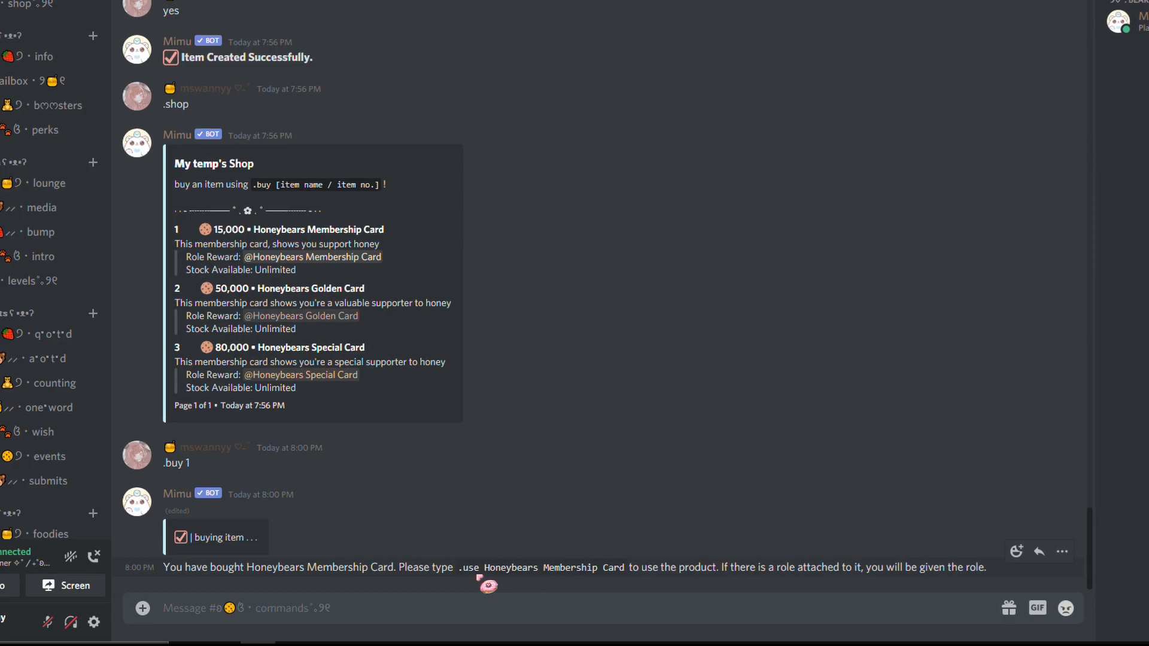
drag(457, 567, 630, 579)
key(ctrl+c)
key(ctrl+v)
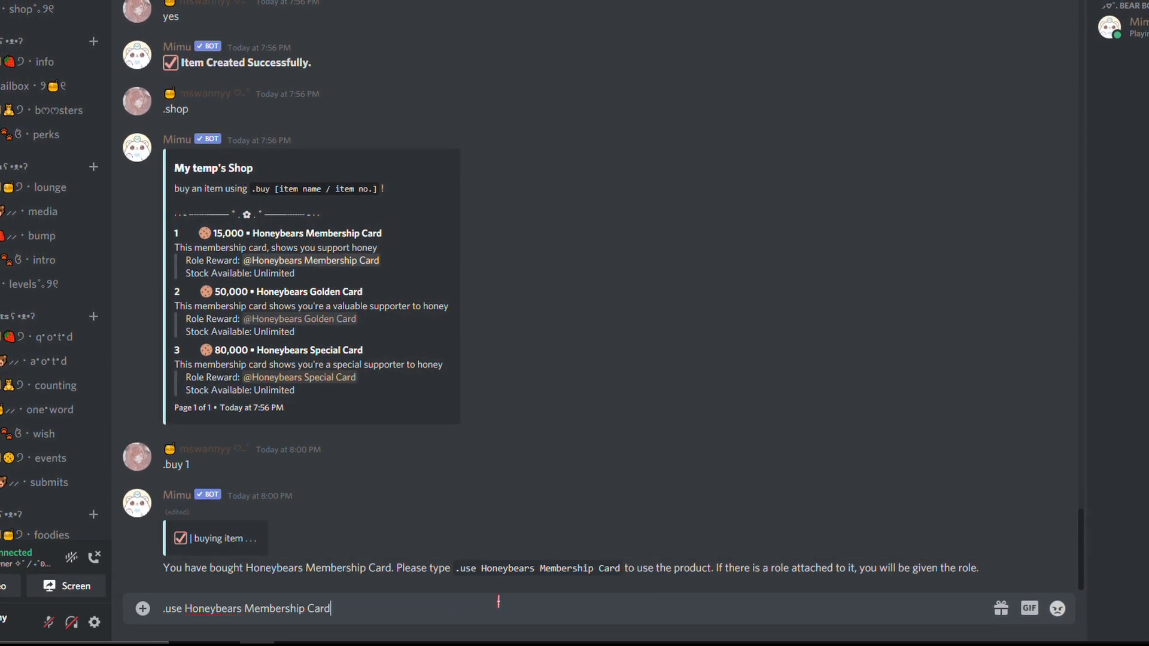
key(Return)
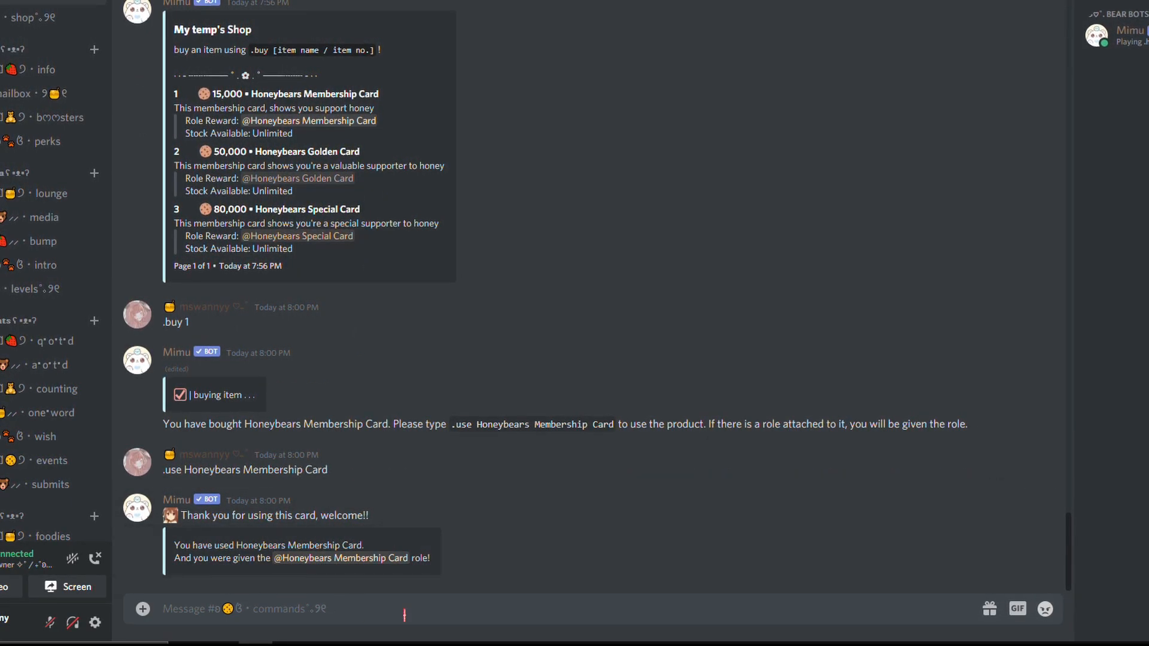
Buy shop item 2 with .buy 2, approve the cart, and redeem it with .use Honeybears Golden Card.
text(.buy 2)
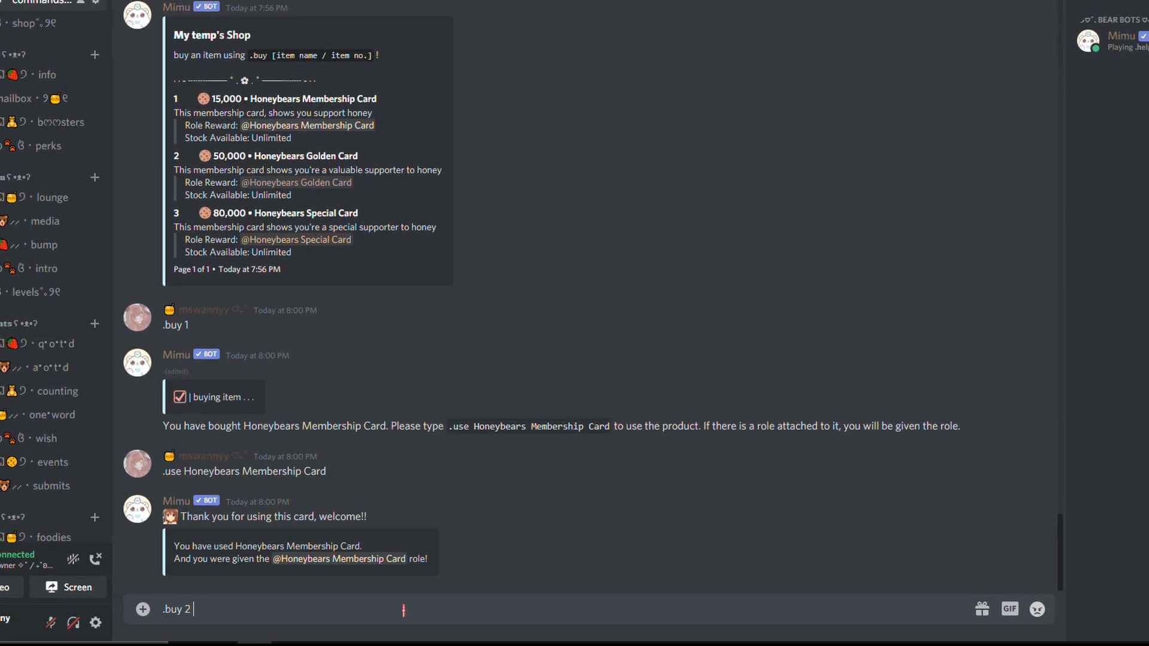
key(Return)
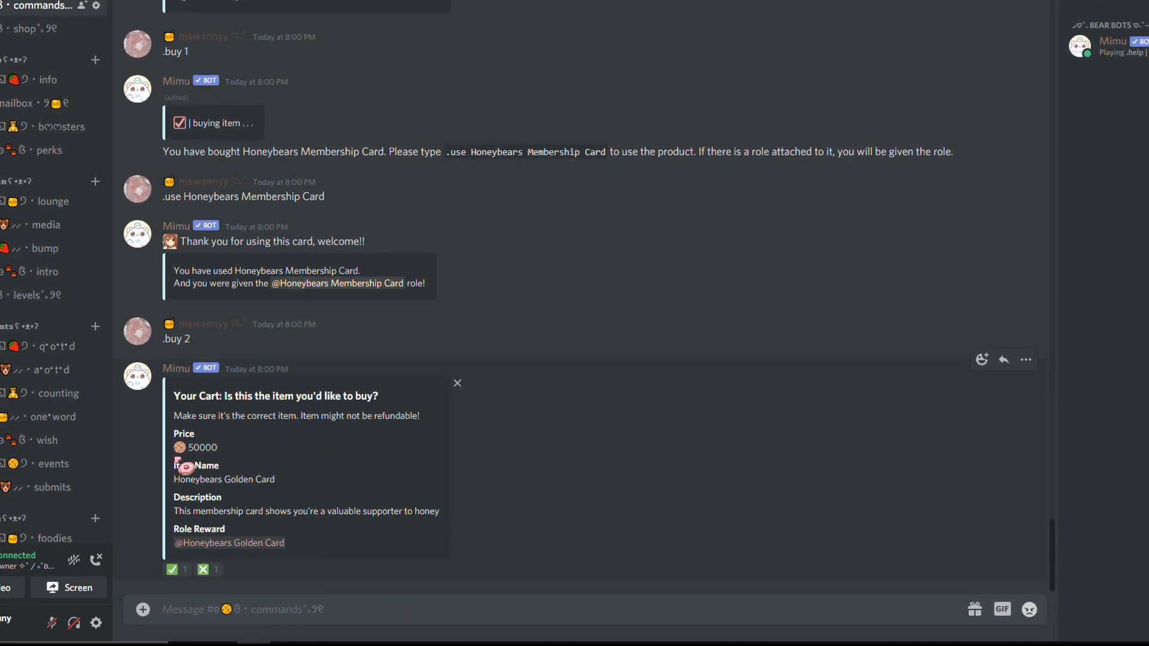
click(172, 569)
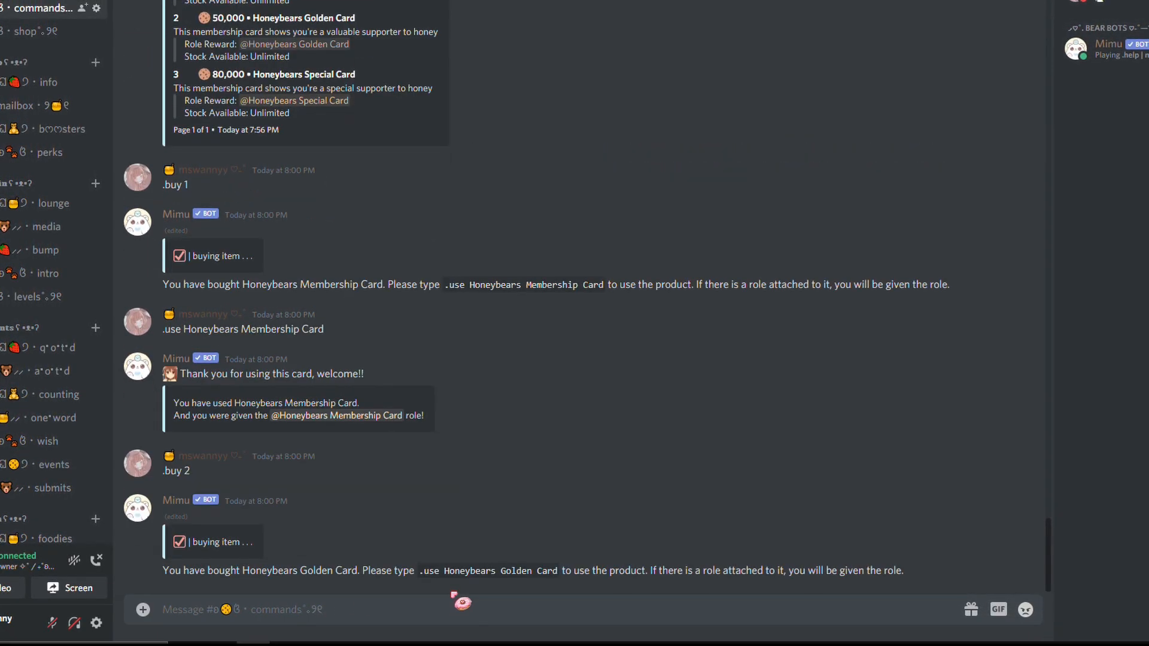
drag(419, 571, 555, 573)
click(396, 600)
key(ctrl+v)
key(Return)
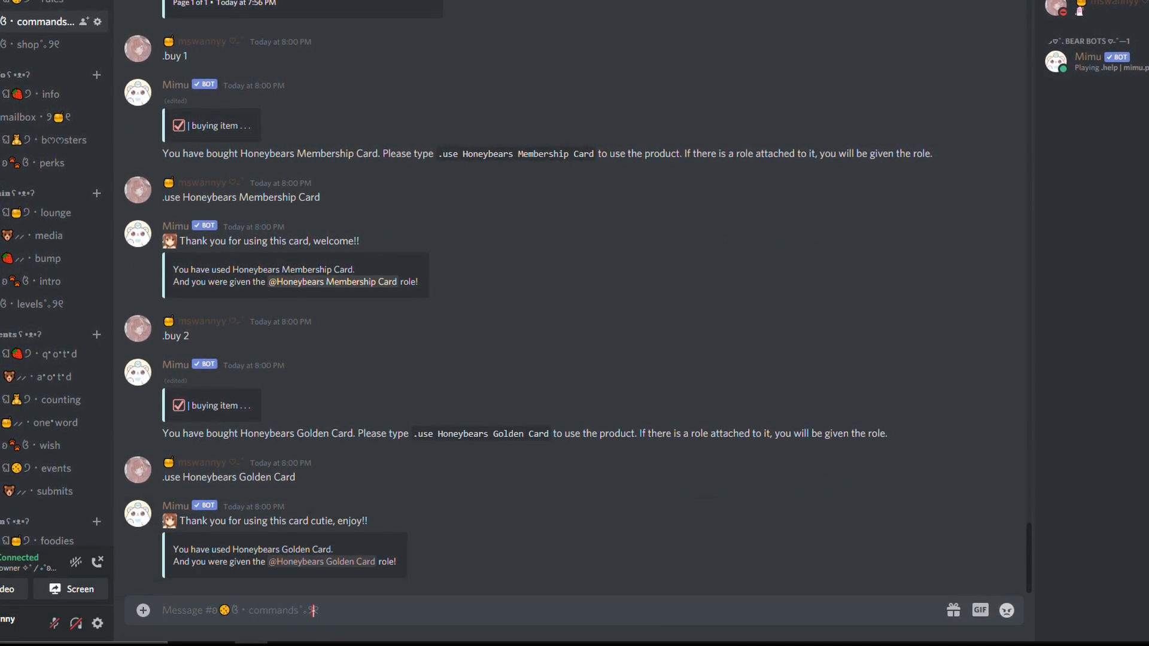
Buy shop item 3 with .buy 3, approve the cart, and redeem it with .use Honeybears Special Card.
text(.buy 3)
key(Return)
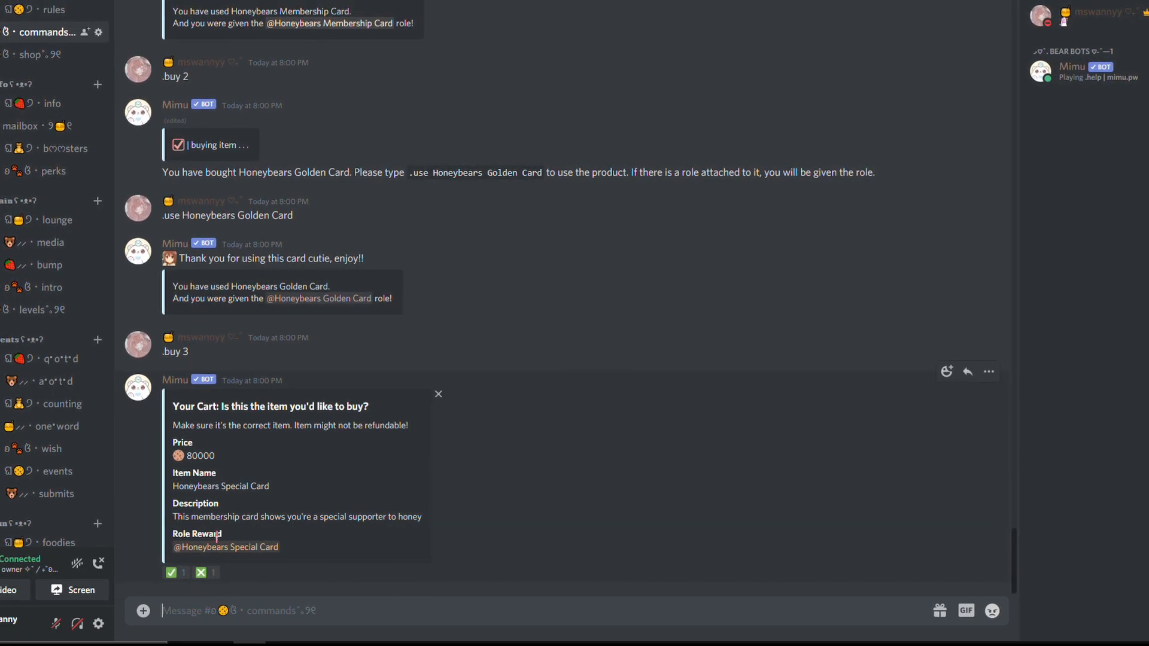
click(171, 573)
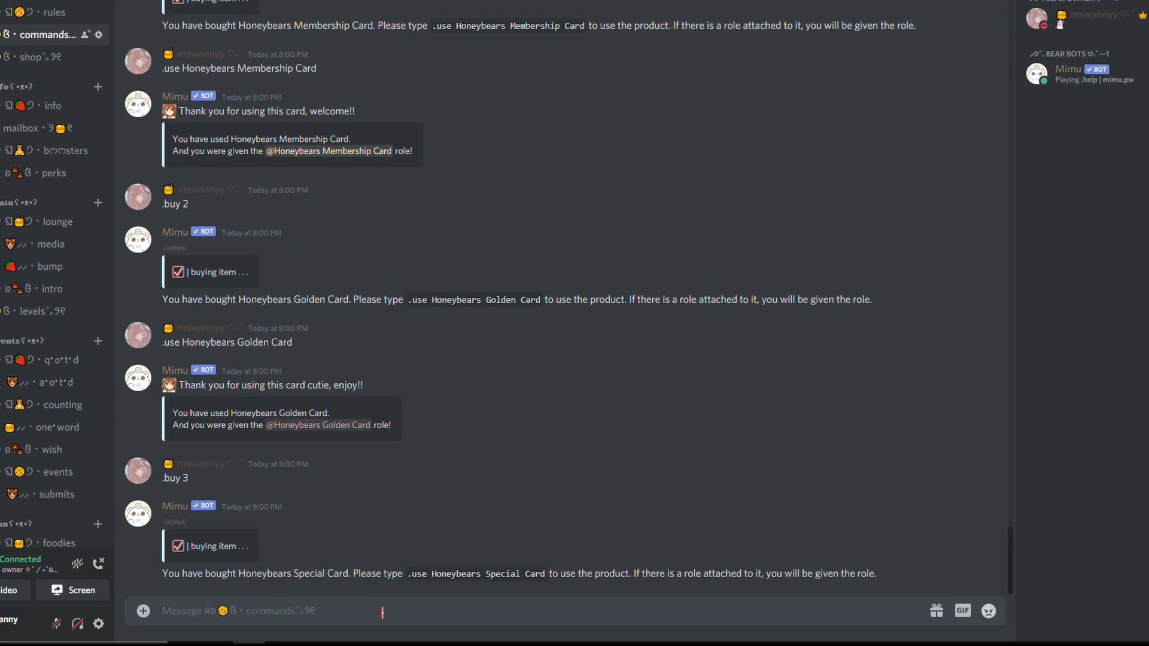
drag(407, 574, 551, 590)
click(410, 602)
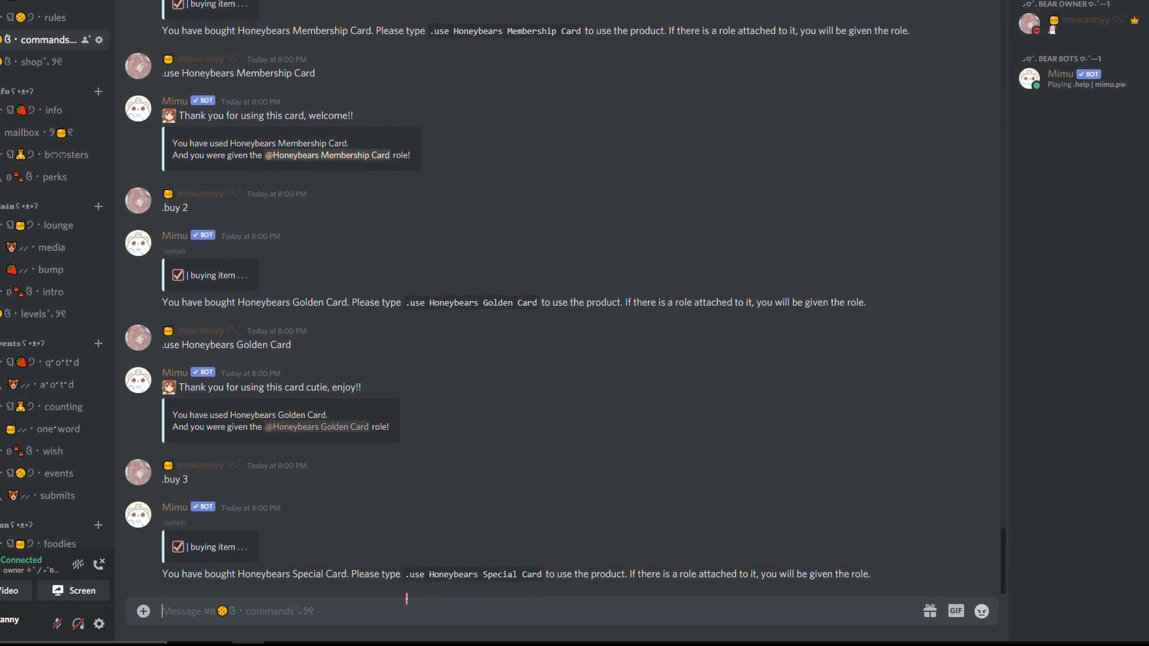
key(ctrl+v)
key(Return)
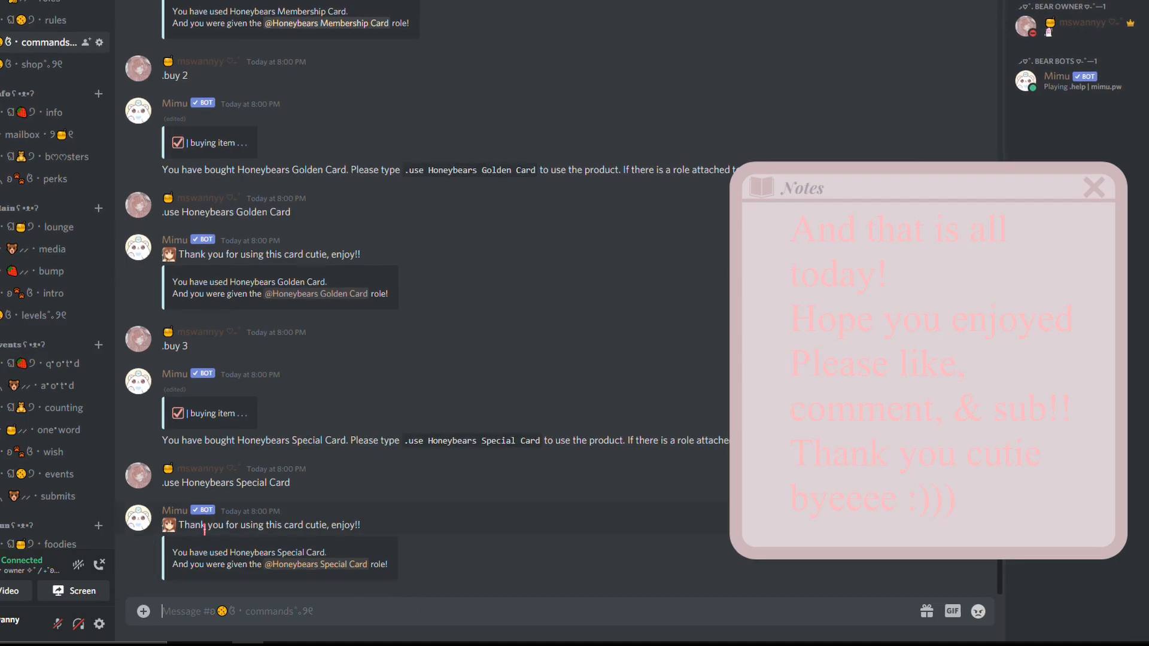
scroll(458, 533, up, 10)
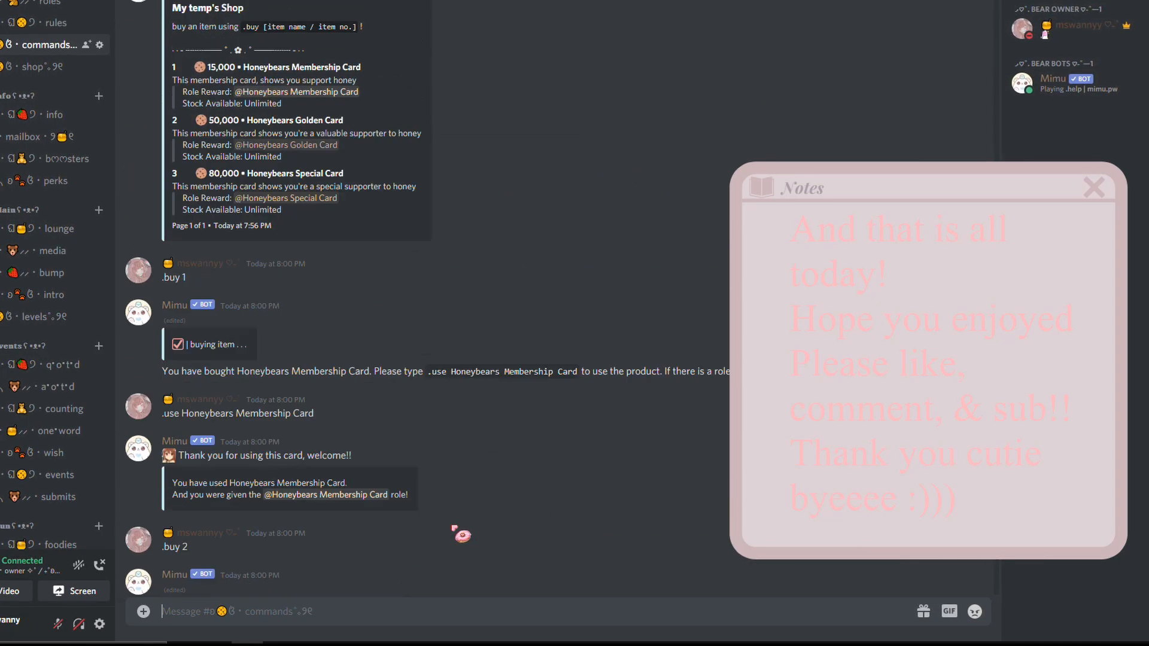
scroll(461, 535, down, 10)
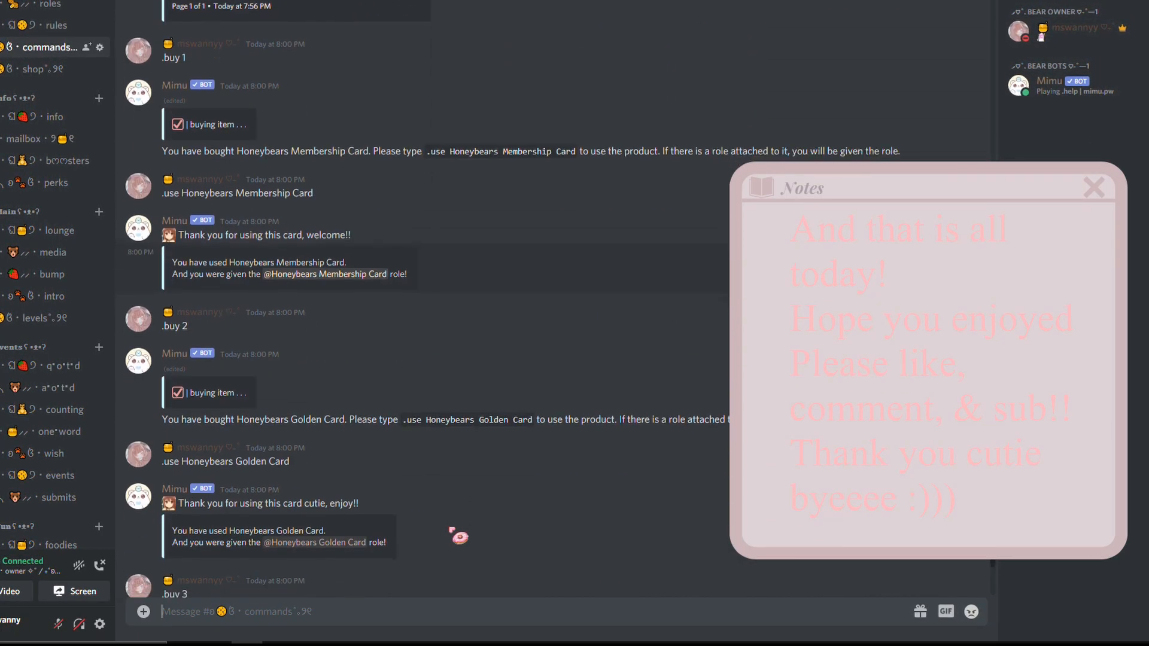
scroll(102, 455, up, 3)
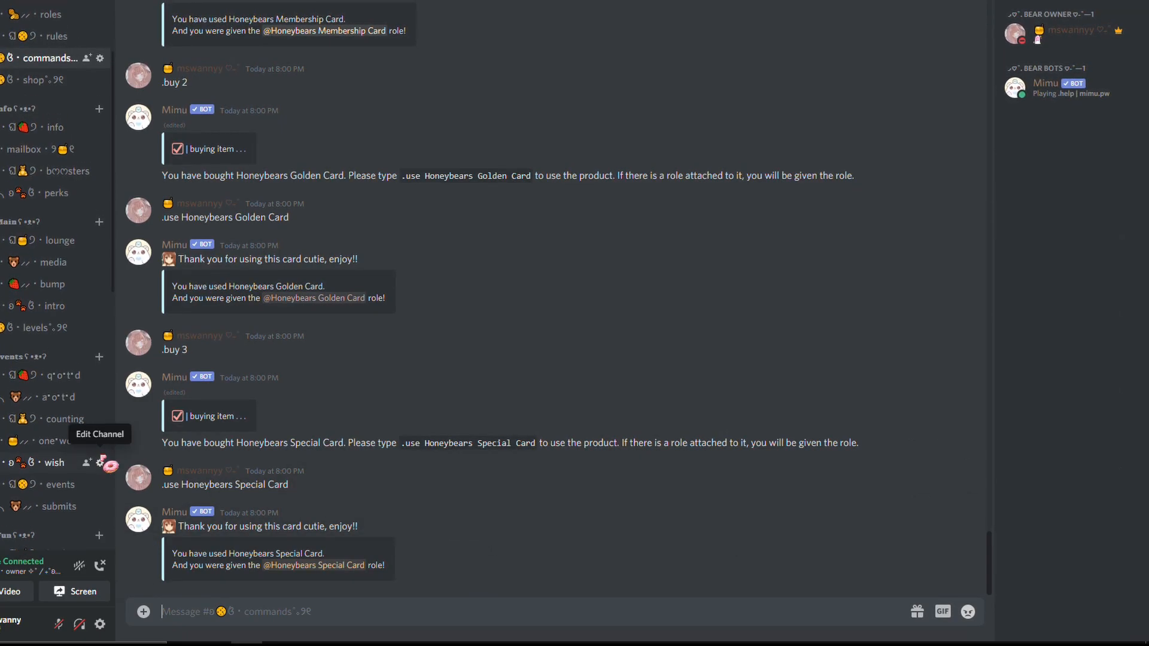